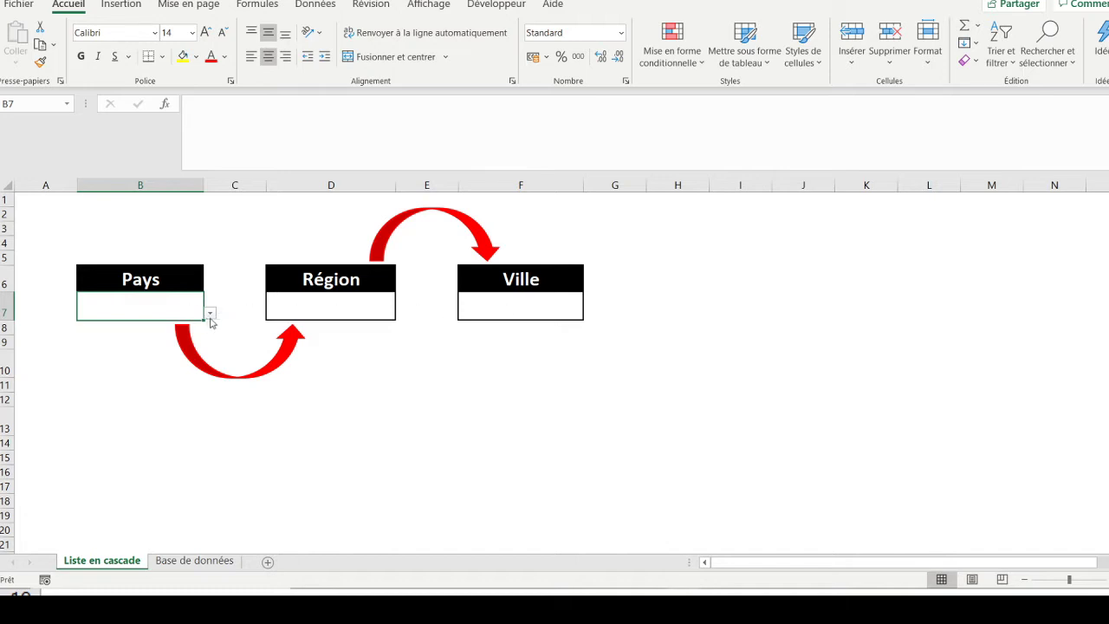
- Choose France as the country, Bretagne as the region and Brest as the city from the cascading lists
{"action": "left_click", "coordinate": [211, 314]}
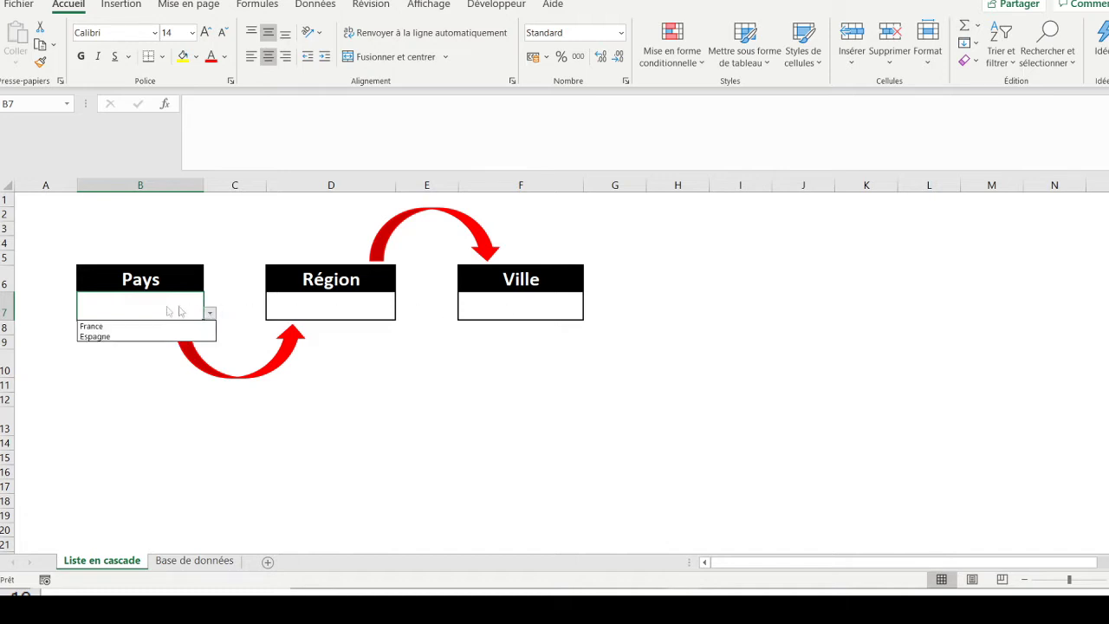
{"action": "left_click", "coordinate": [107, 325]}
{"action": "left_click", "coordinate": [334, 308]}
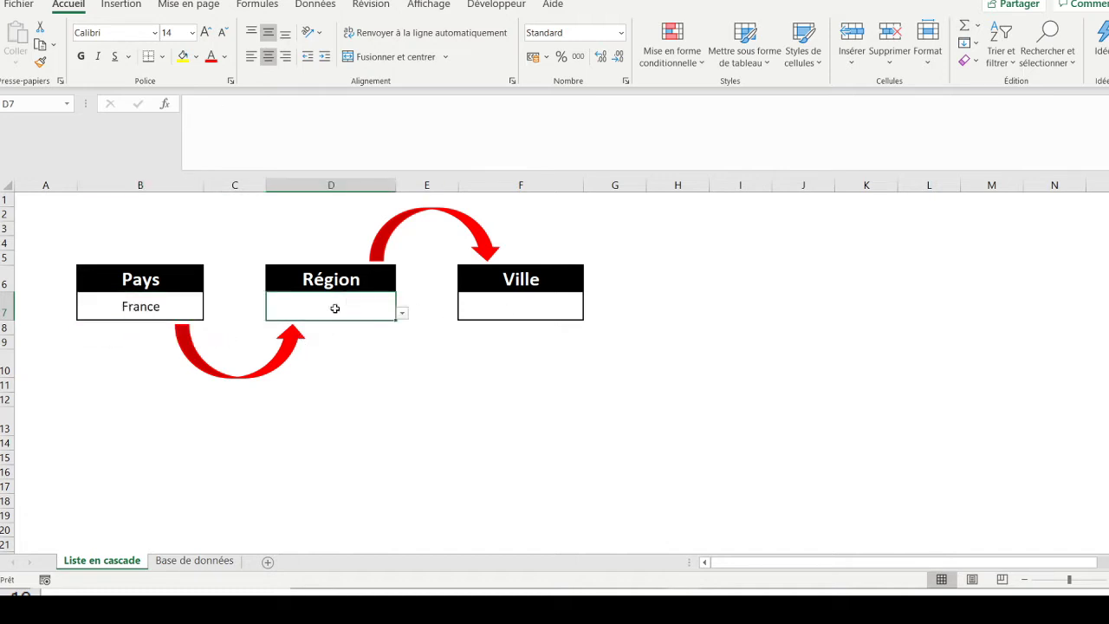
{"action": "left_click", "coordinate": [402, 312]}
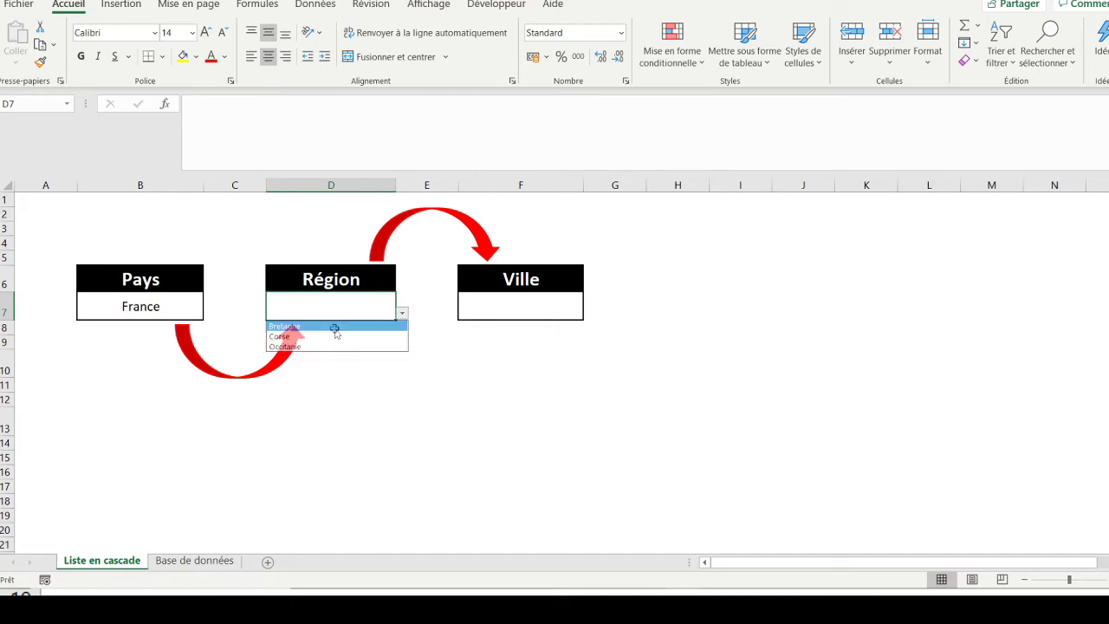
{"action": "left_click", "coordinate": [337, 326]}
{"action": "left_click", "coordinate": [513, 313]}
{"action": "left_click", "coordinate": [589, 313]}
{"action": "left_click", "coordinate": [520, 330]}
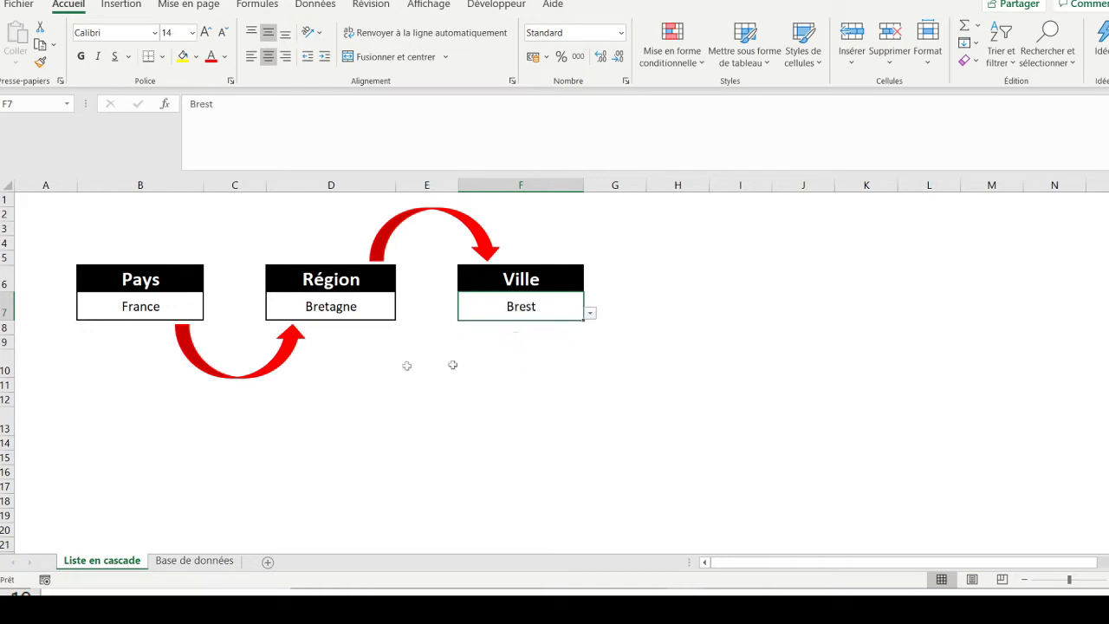
- Examine the country, region and city lists on the Base de données sheet
{"action": "left_click", "coordinate": [148, 279]}
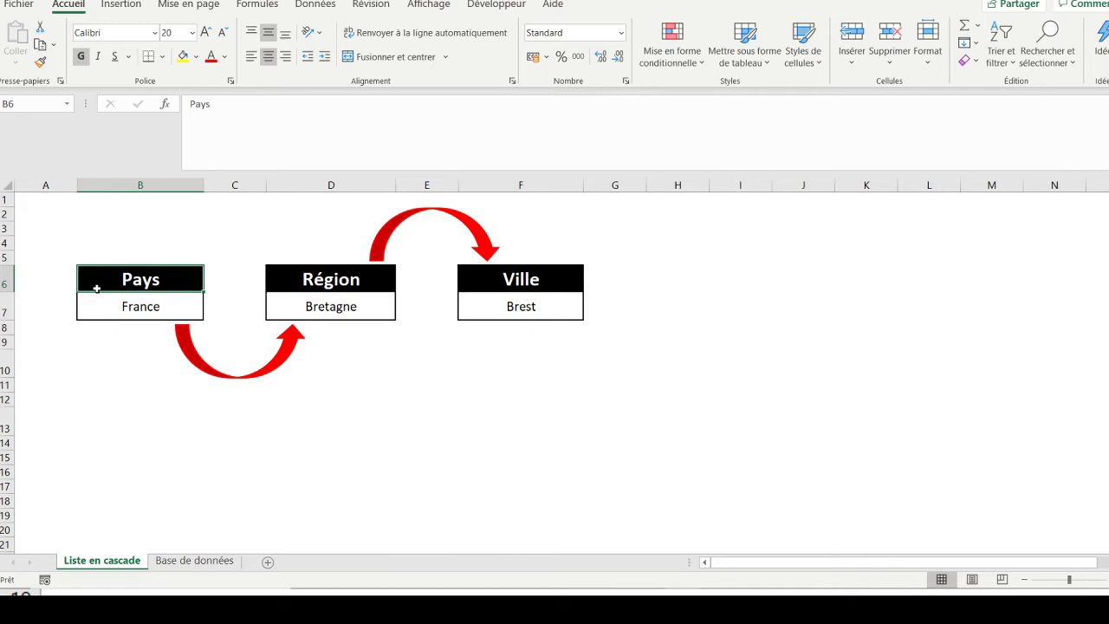
{"action": "key", "text": "ctrl+Page_Down"}
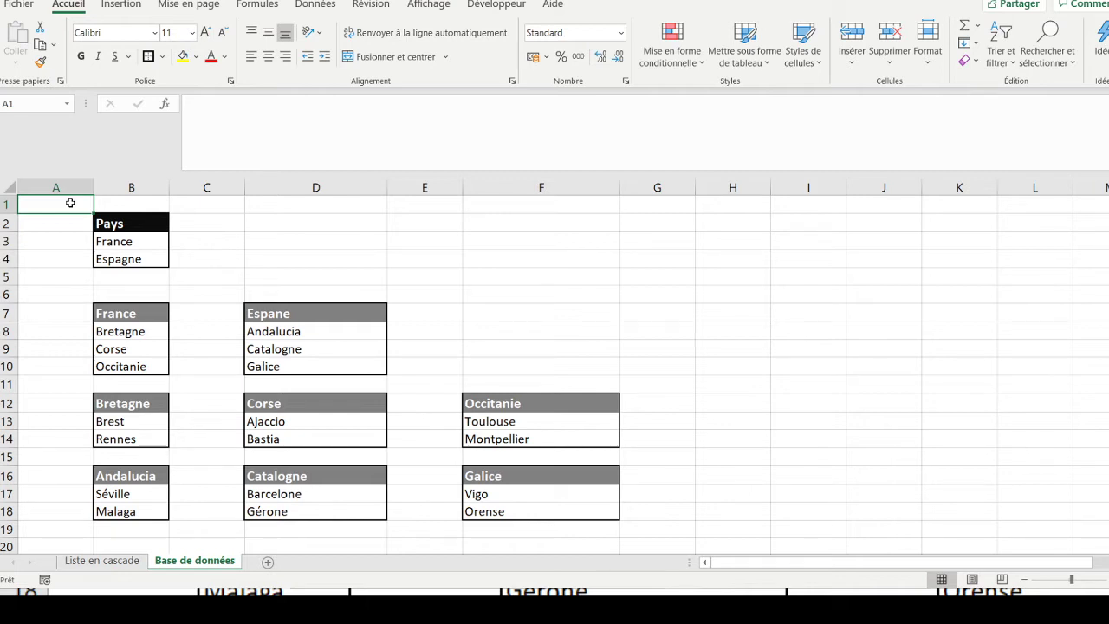
{"action": "left_click_drag", "start_coordinate": [119, 241], "coordinate": [126, 254]}
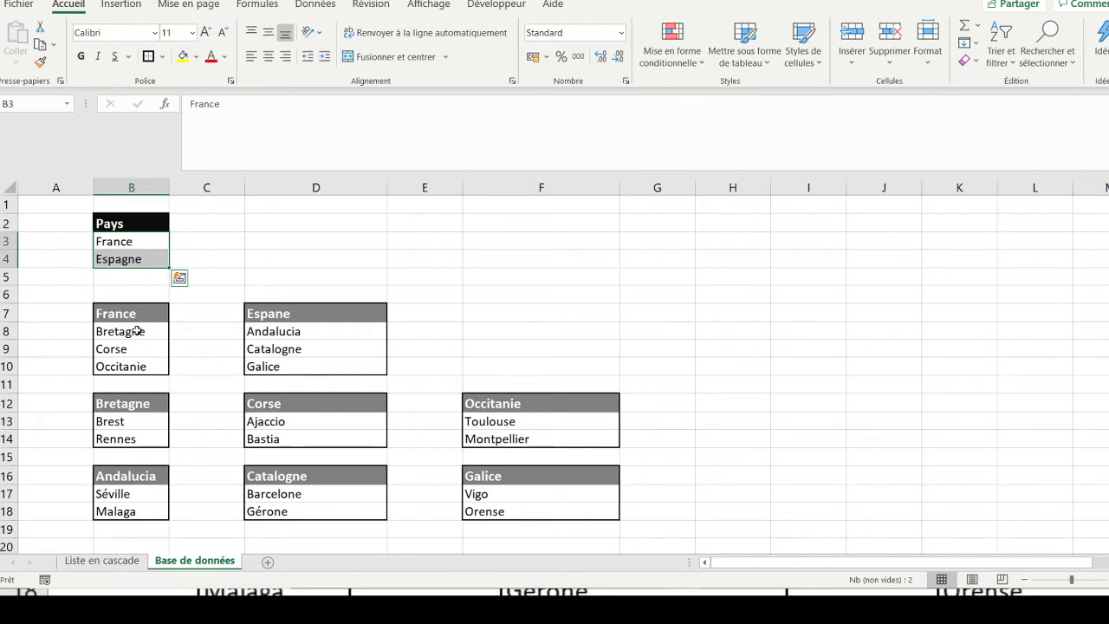
{"action": "left_click_drag", "start_coordinate": [137, 331], "coordinate": [136, 364]}
{"action": "left_click_drag", "start_coordinate": [265, 325], "coordinate": [269, 368]}
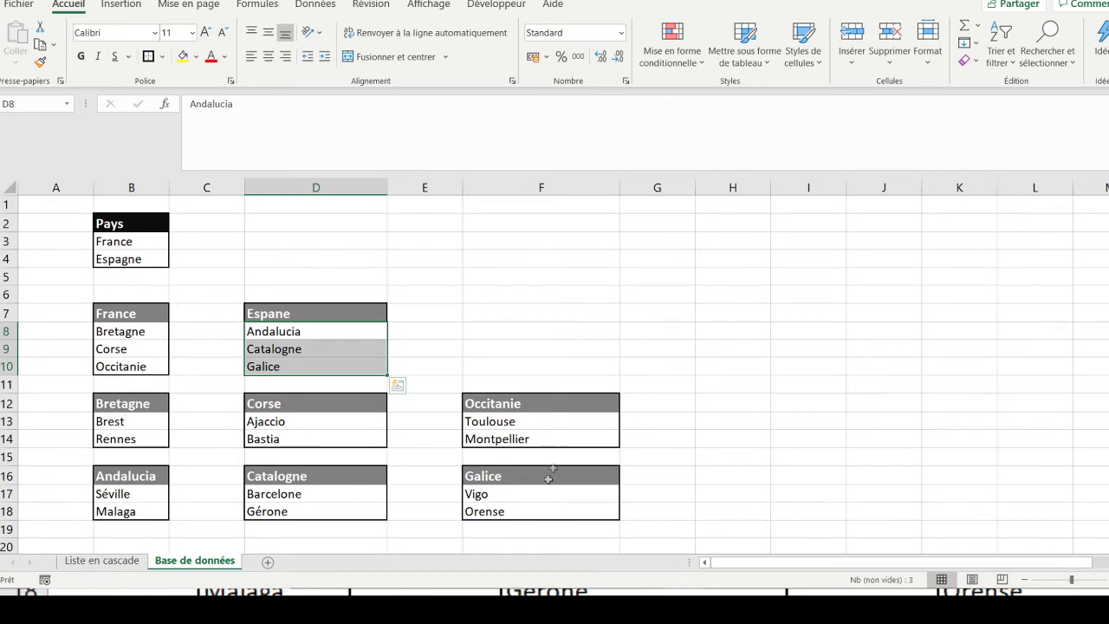
{"action": "left_click", "coordinate": [55, 206]}
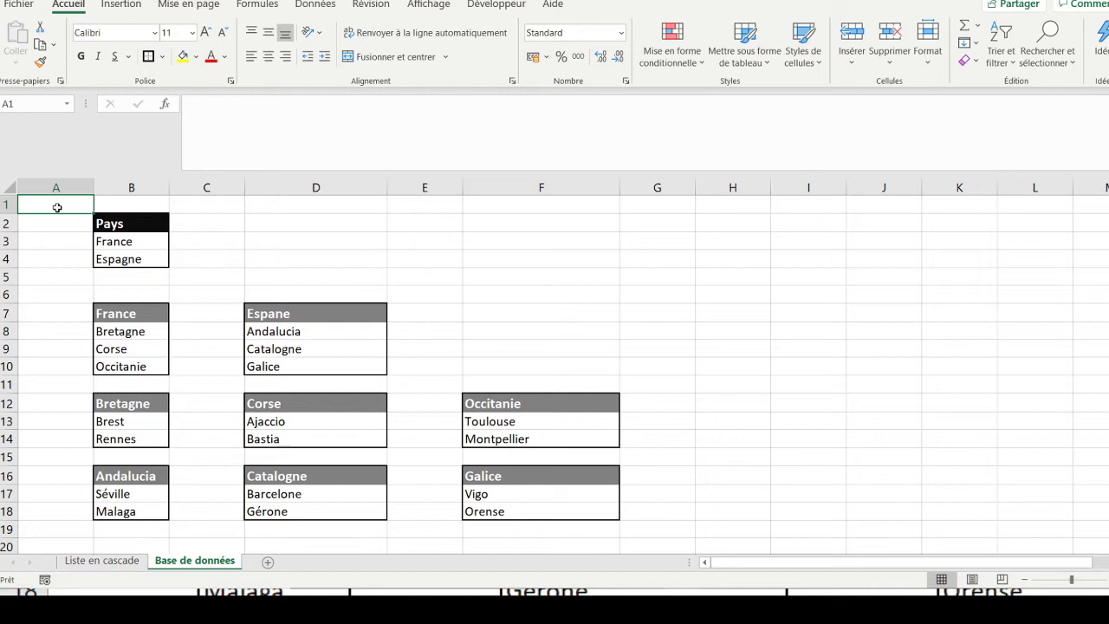
- Name the range B8:B10 containing the French regions "France"
{"action": "left_click", "coordinate": [149, 331]}
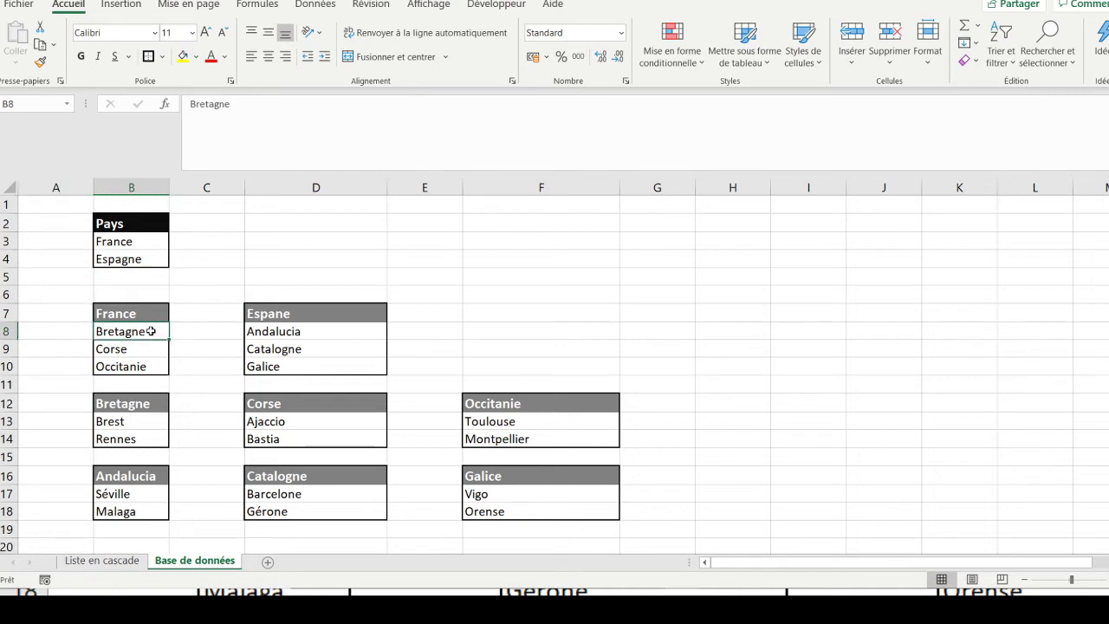
{"action": "left_click_drag", "start_coordinate": [150, 331], "coordinate": [151, 367]}
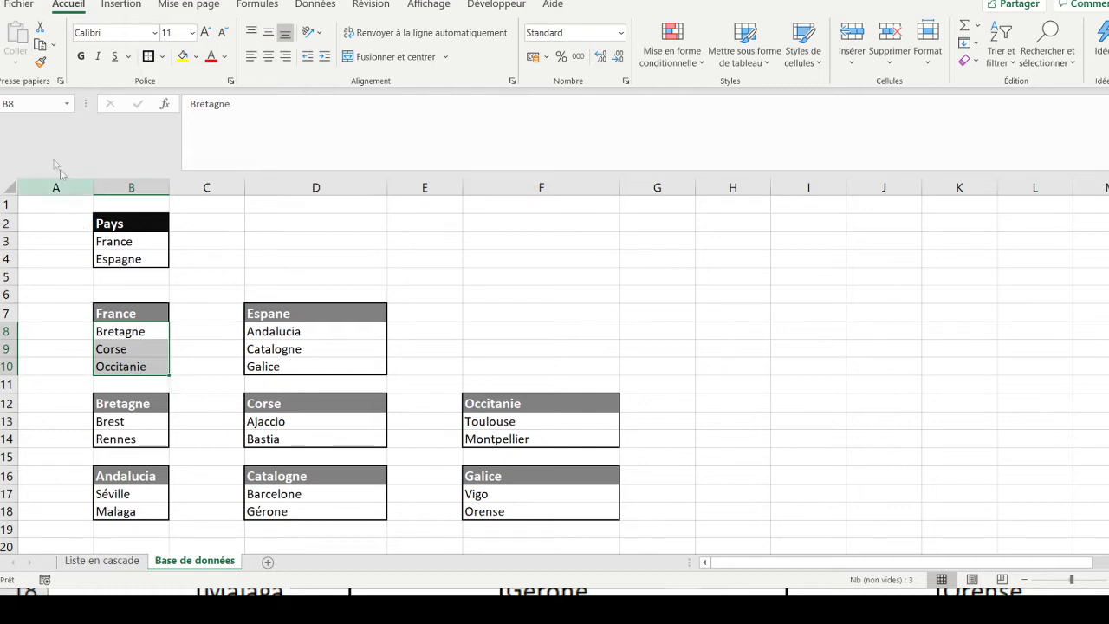
{"action": "left_click", "coordinate": [23, 105]}
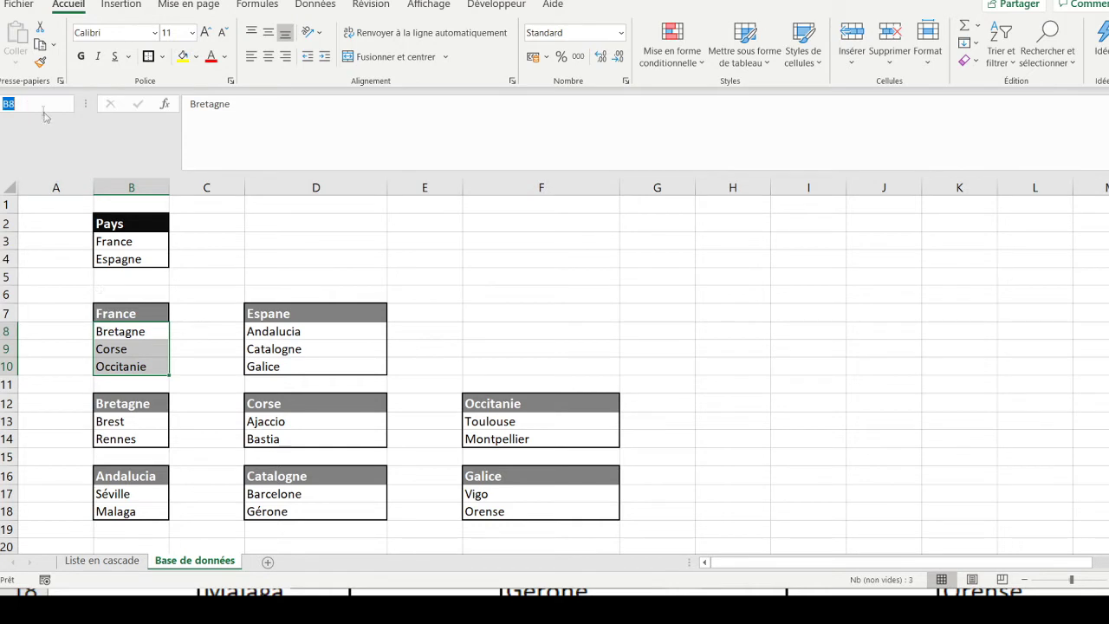
{"action": "type", "text": "France"}
{"action": "key", "text": "Return"}
- Review the workbook's defined names in the name manager
{"action": "left_click", "coordinate": [266, 7]}
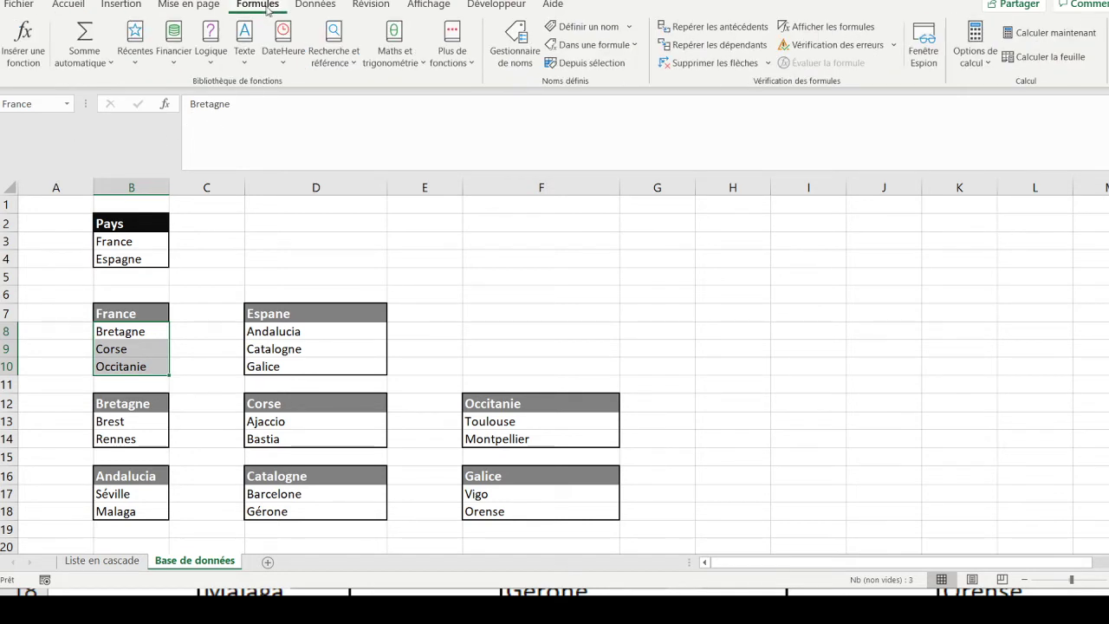
{"action": "left_click", "coordinate": [516, 48]}
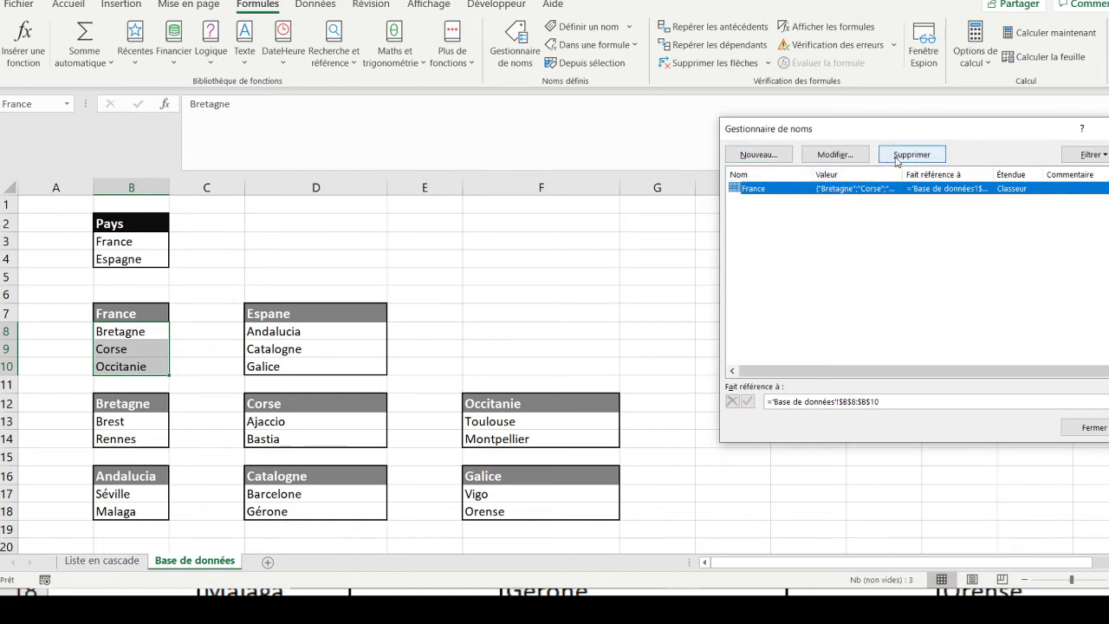
{"action": "left_click", "coordinate": [1093, 426]}
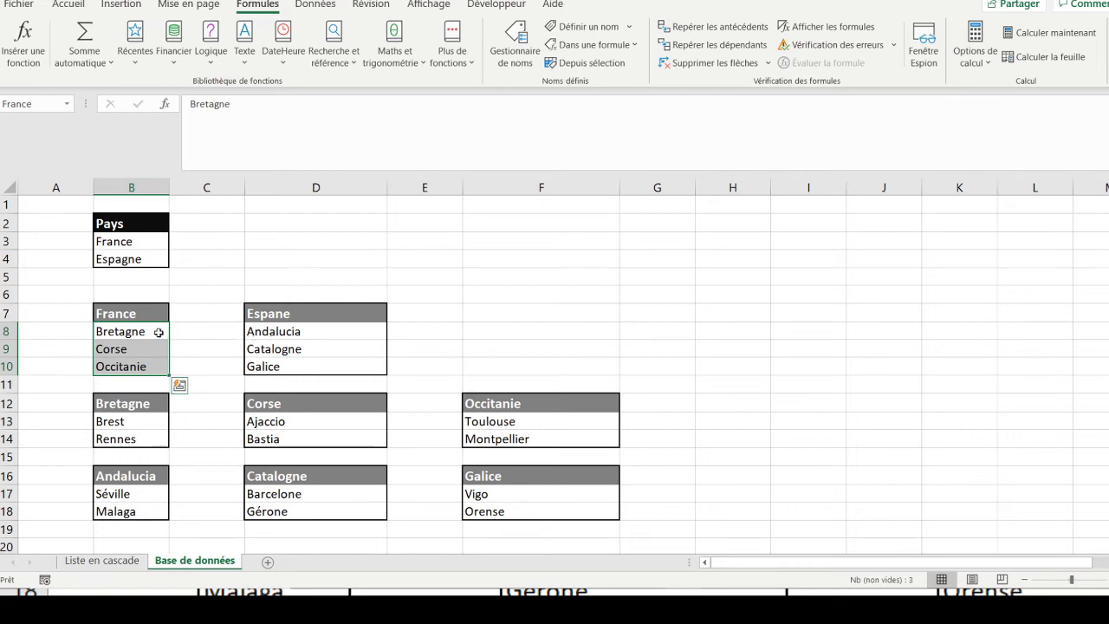
- Name the range D8:D10 containing the Spanish regions "Espagne"
{"action": "left_click_drag", "start_coordinate": [273, 329], "coordinate": [278, 366]}
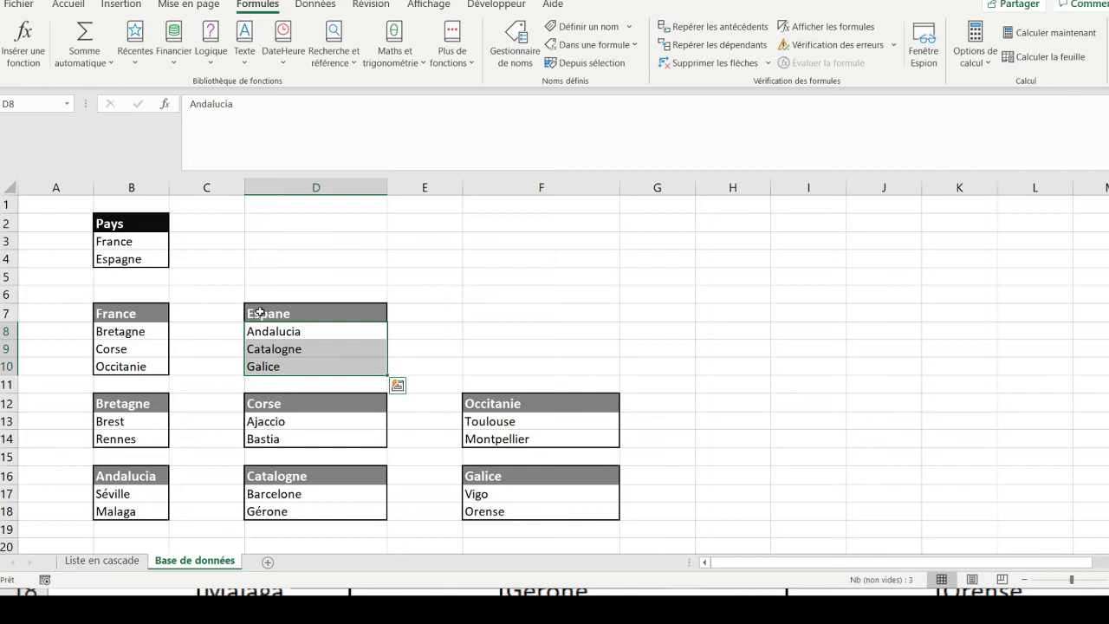
{"action": "left_click", "coordinate": [27, 102]}
{"action": "type", "text": "Espagne"}
{"action": "key", "text": "Return"}
- Name the range B13:B14 containing Brest and Rennes "Bretagne"
{"action": "left_click_drag", "start_coordinate": [130, 419], "coordinate": [135, 437]}
{"action": "left_click", "coordinate": [32, 103]}
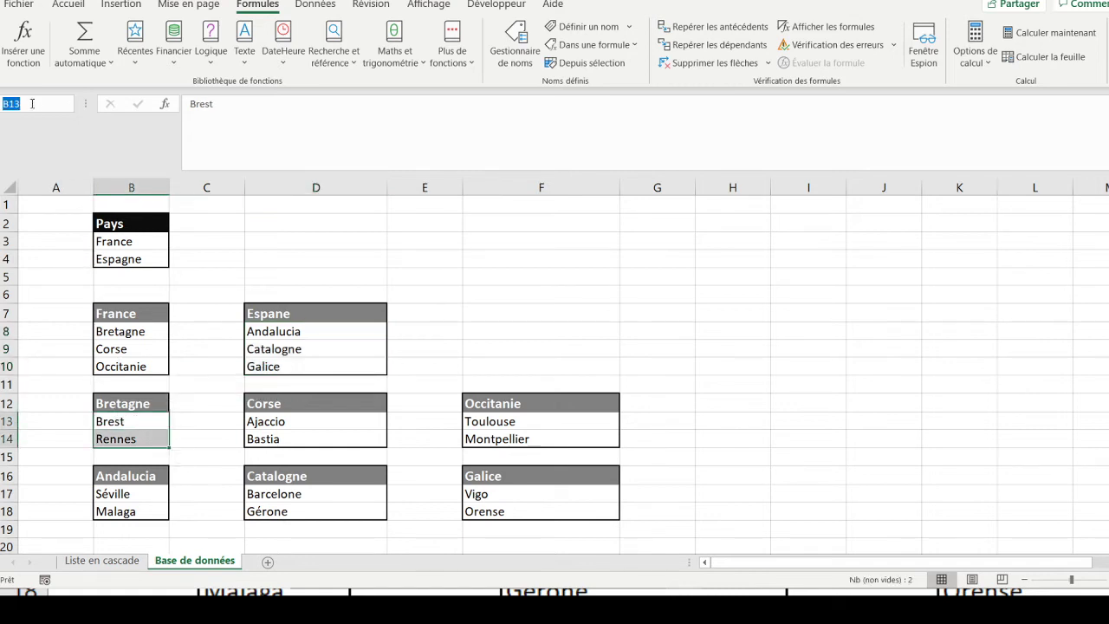
{"action": "type", "text": "Bretagne"}
{"action": "key", "text": "Return"}
- Name the range D13:D14 containing Ajaccio and Bastia "Corse"
{"action": "left_click_drag", "start_coordinate": [258, 421], "coordinate": [260, 438]}
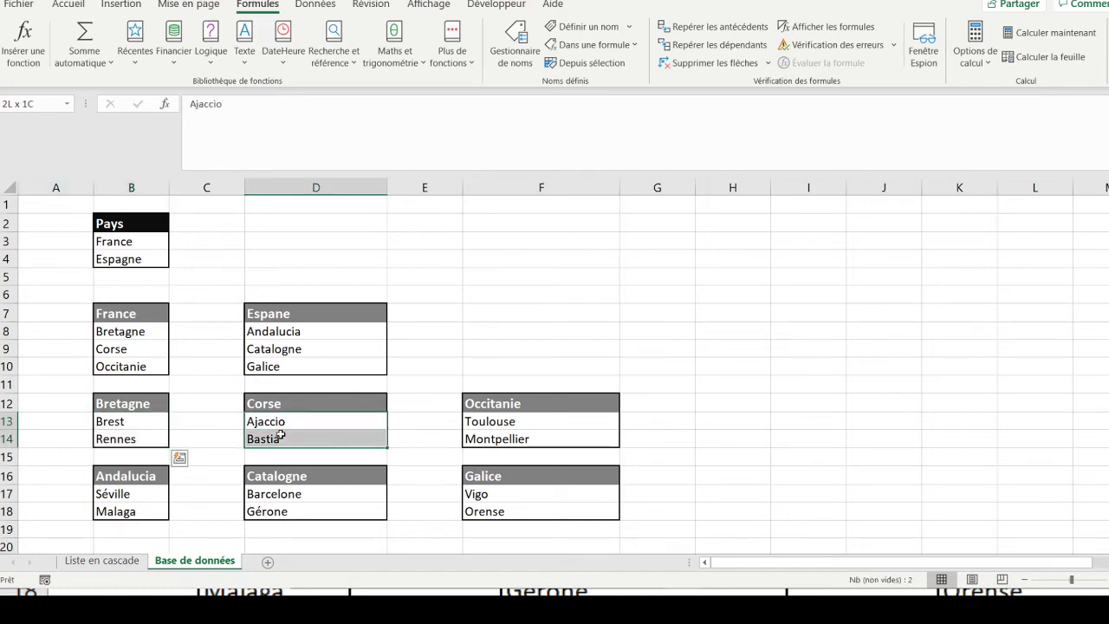
{"action": "left_click", "coordinate": [50, 106]}
{"action": "type", "text": "Corse"}
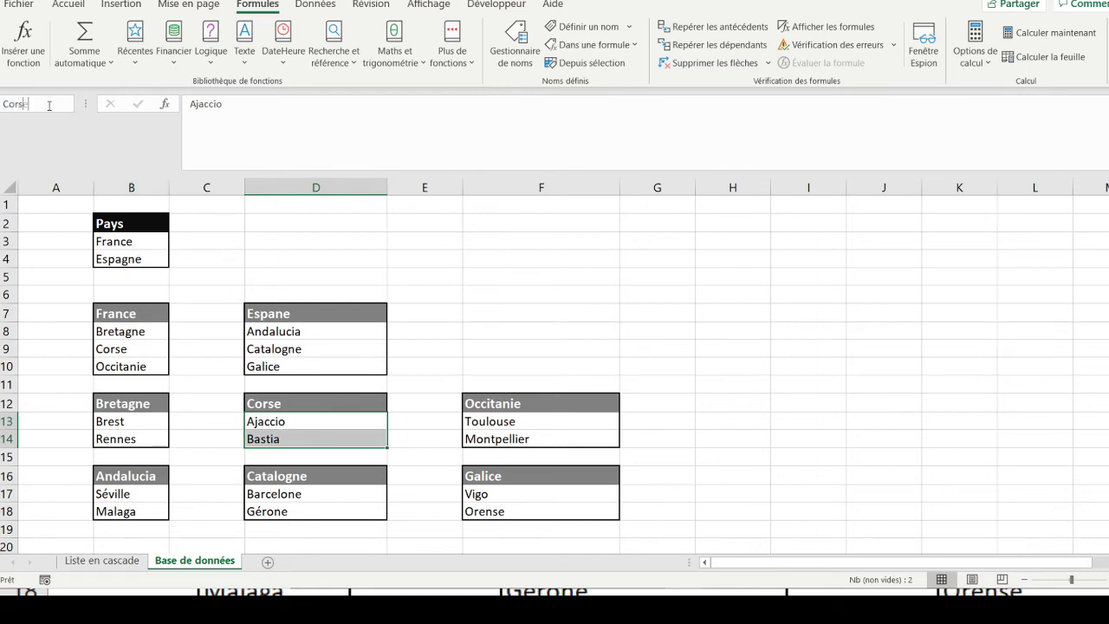
{"action": "key", "text": "Return"}
- Name the range F13:F14 containing Toulouse and Montpellier "Occitanie"
{"action": "left_click_drag", "start_coordinate": [510, 420], "coordinate": [513, 440]}
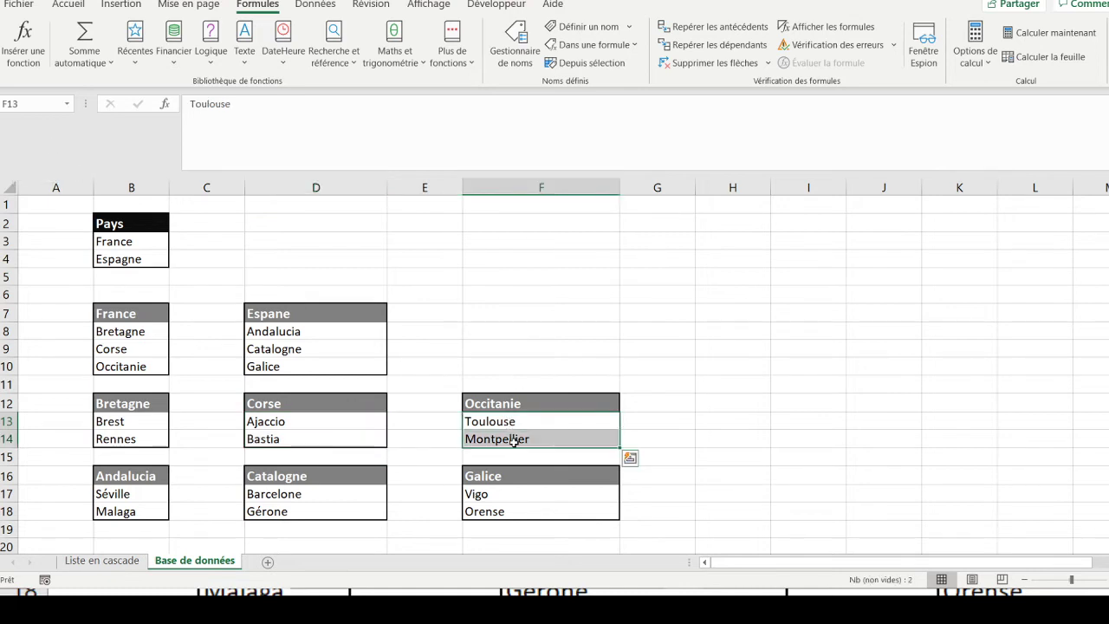
{"action": "left_click", "coordinate": [45, 102]}
{"action": "type", "text": "Occitanie"}
{"action": "key", "text": "Return"}
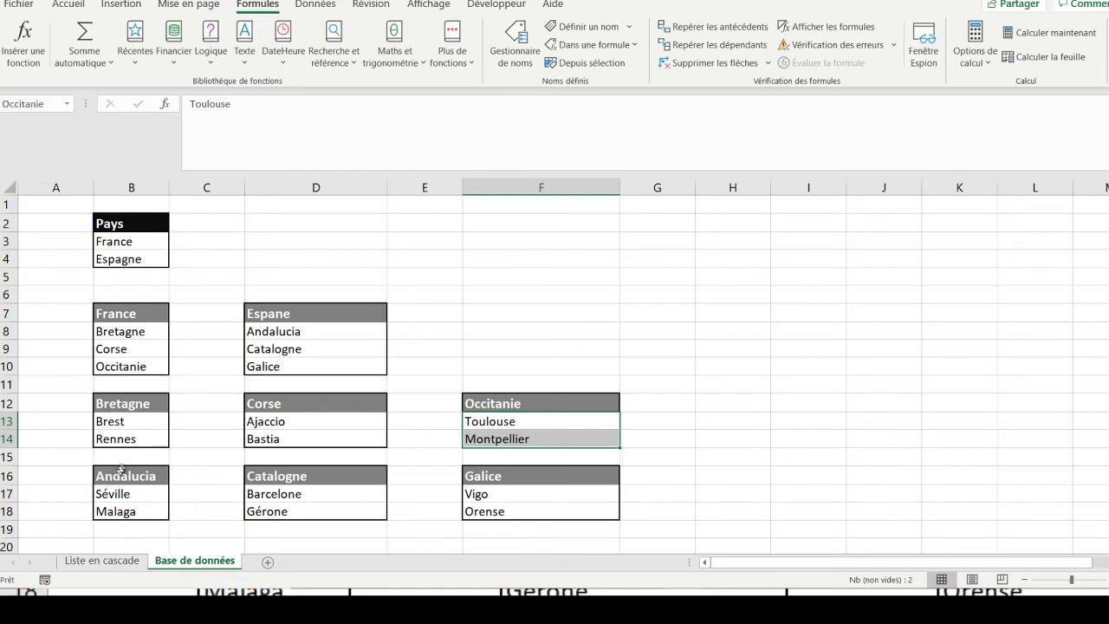
- Name the range B17:B18 containing Séville and Malaga "Andalucia"
{"action": "left_click_drag", "start_coordinate": [121, 492], "coordinate": [122, 511]}
{"action": "left_click", "coordinate": [43, 102]}
{"action": "type", "text": "Andalucia"}
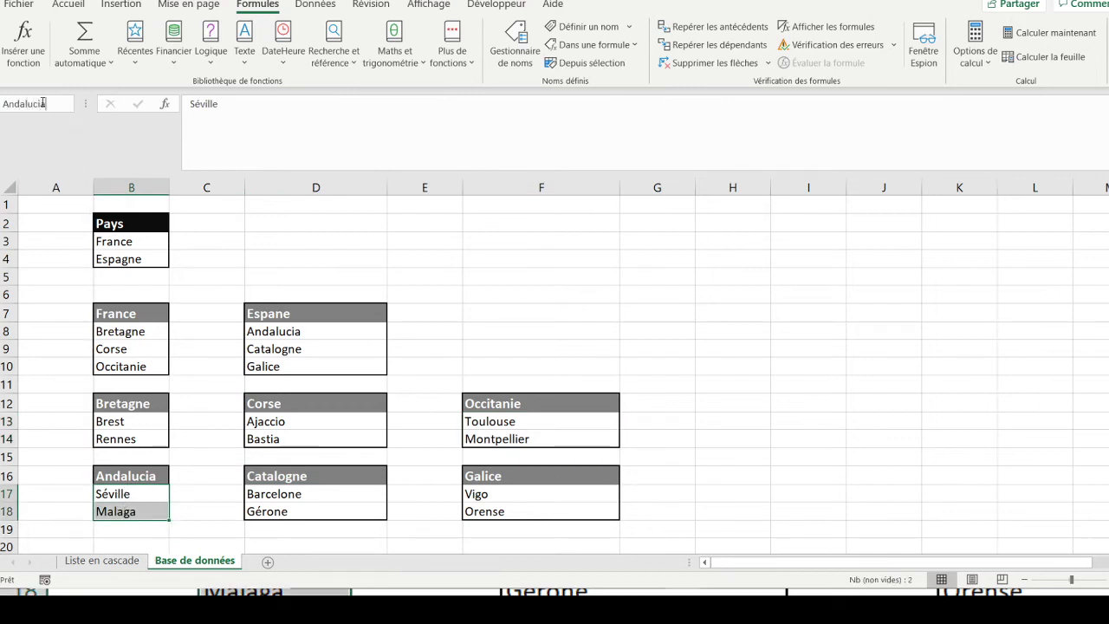
{"action": "key", "text": "Return"}
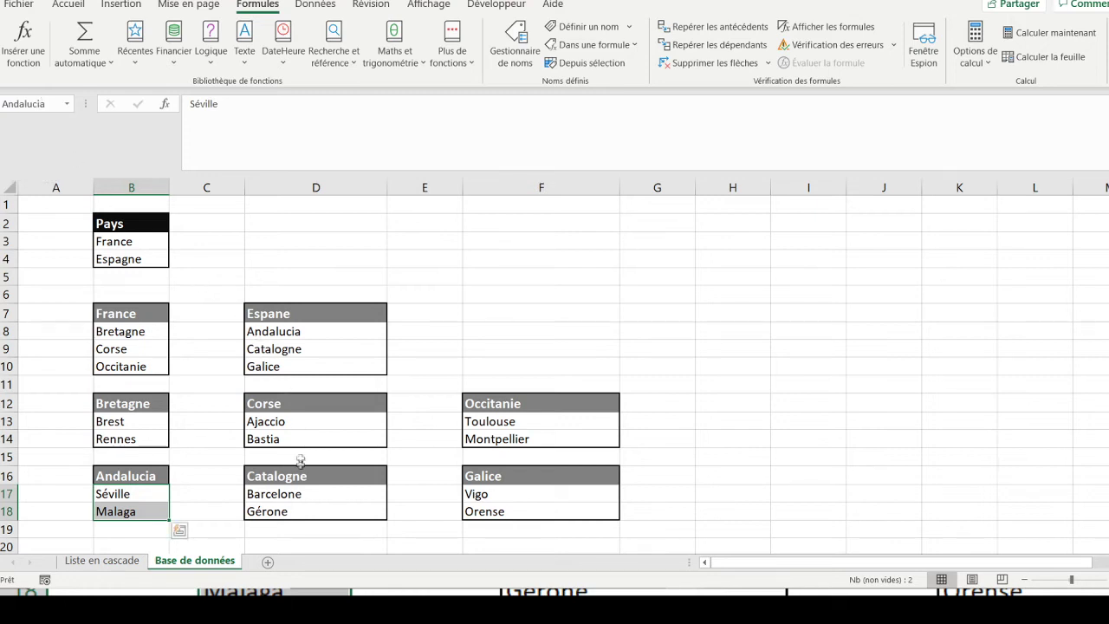
- Name the range D17:D18 containing Barcelone and Gérone "Catalogne"
{"action": "left_click_drag", "start_coordinate": [305, 491], "coordinate": [307, 503]}
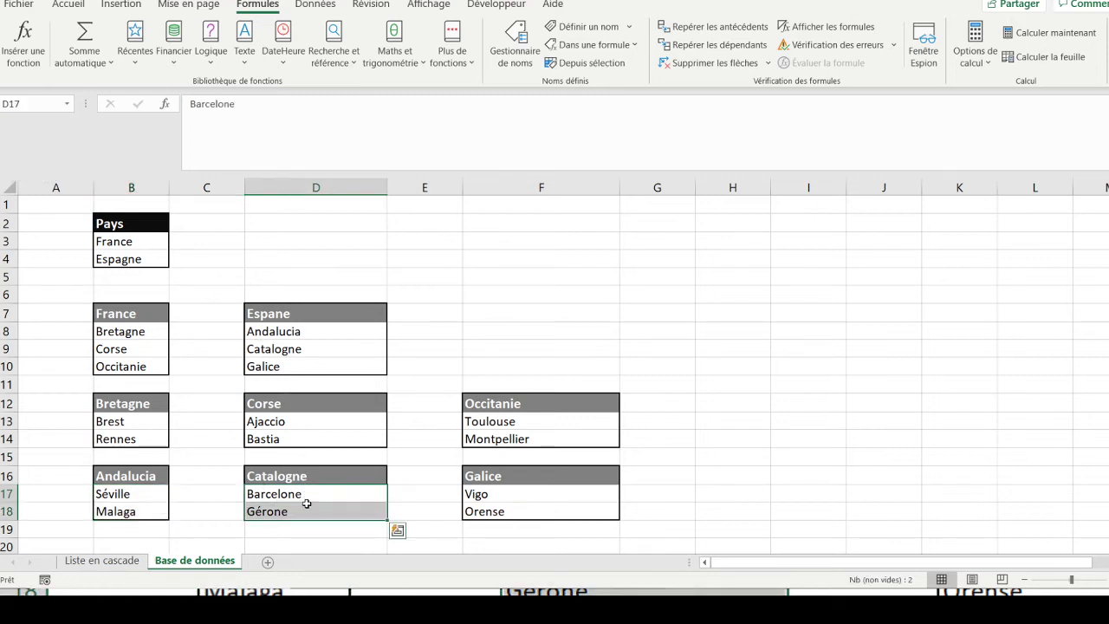
{"action": "left_click", "coordinate": [40, 106]}
{"action": "type", "text": "Catalogne"}
{"action": "key", "text": "Return"}
{"action": "key", "text": "Right"}
{"action": "key", "text": "Right"}
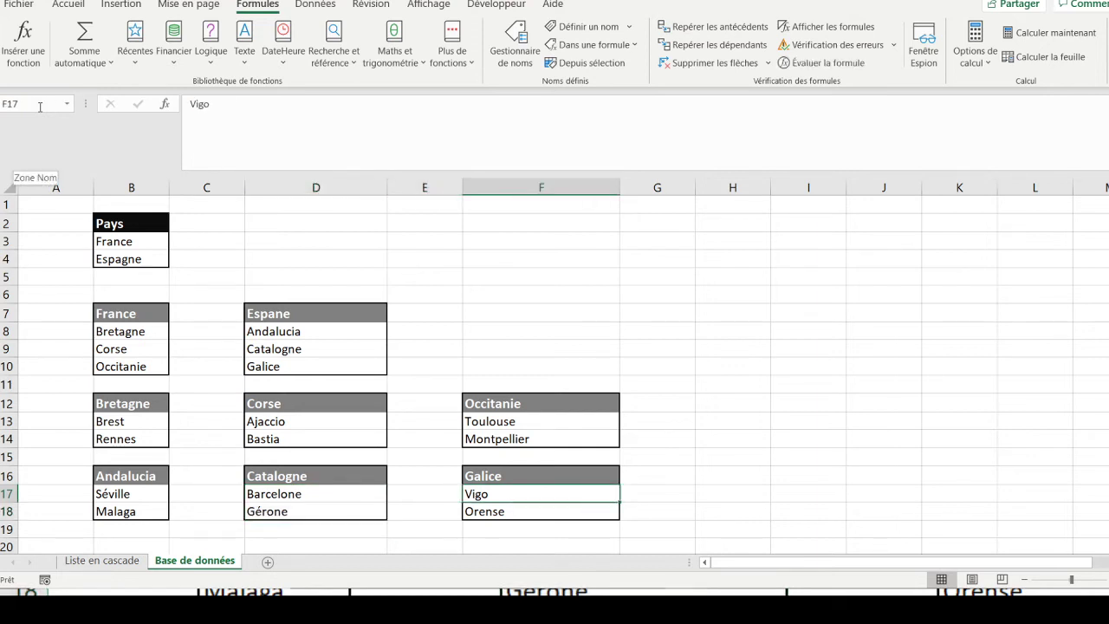
{"action": "type", "text": "!"}
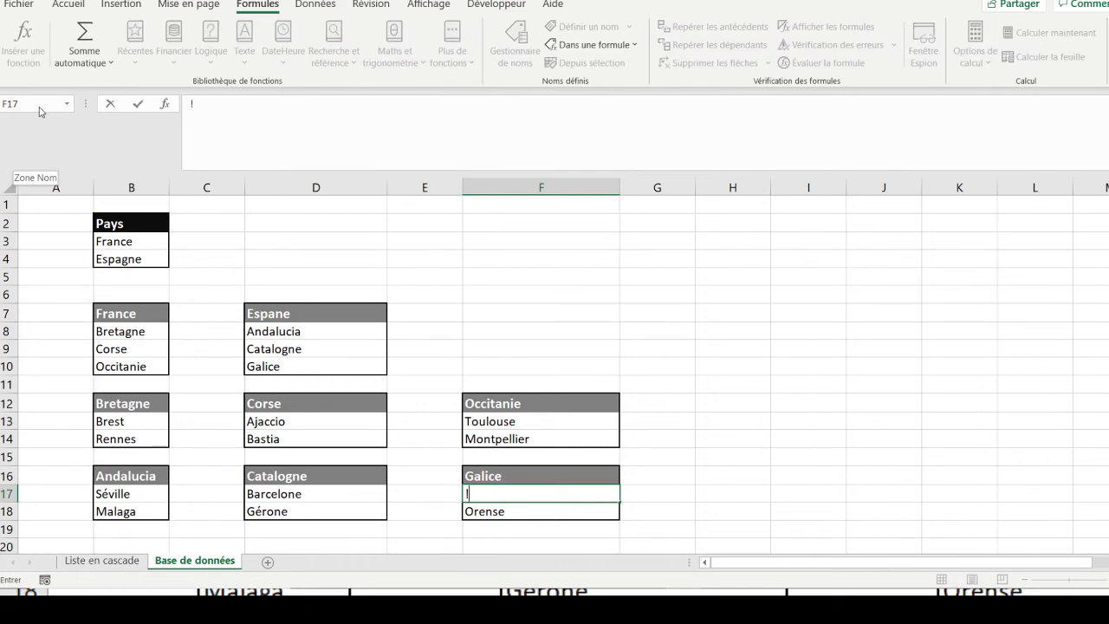
{"action": "key", "text": "Escape"}
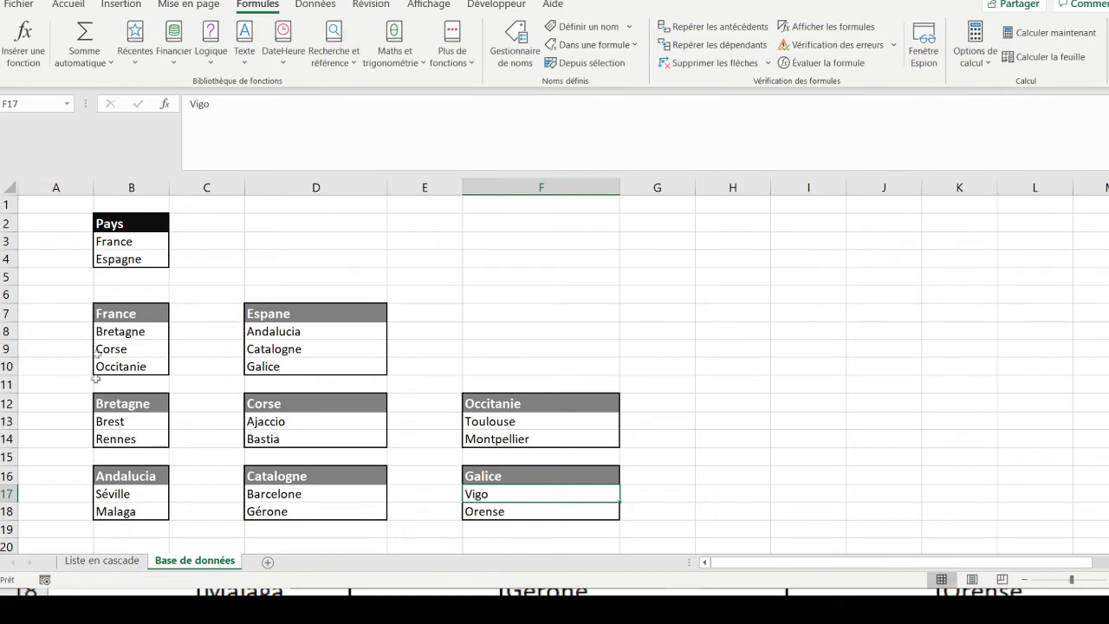
- Name the range F17:F18 containing Vigo and Orense "Galice"
{"action": "left_click_drag", "start_coordinate": [481, 494], "coordinate": [485, 509]}
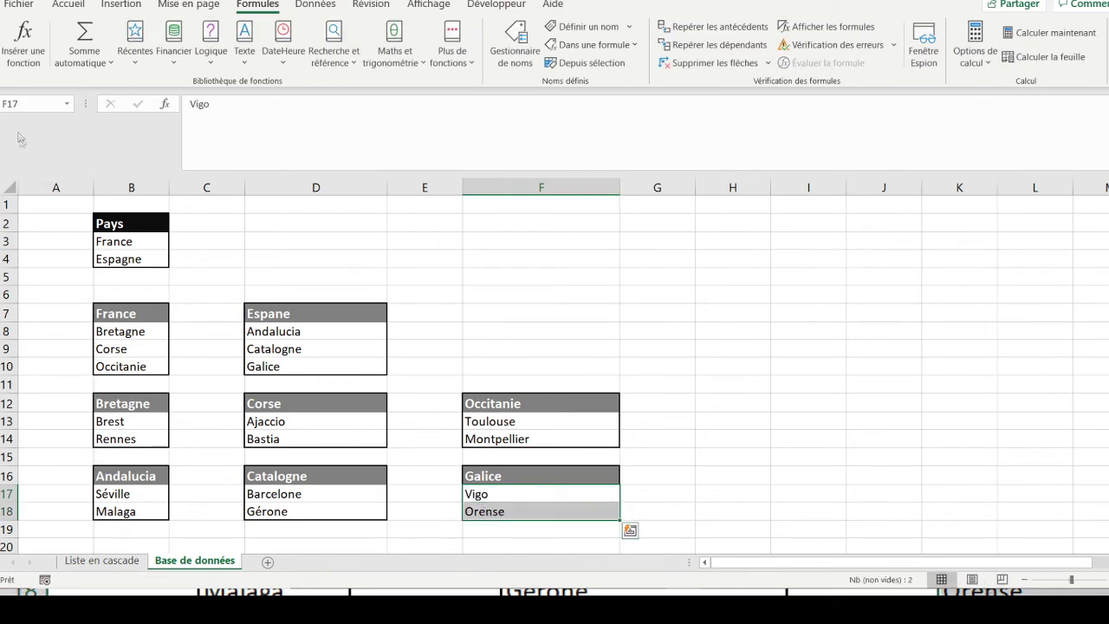
{"action": "left_click", "coordinate": [19, 105]}
{"action": "type", "text": "Galice"}
{"action": "key", "text": "Return"}
{"action": "left_click", "coordinate": [70, 206]}
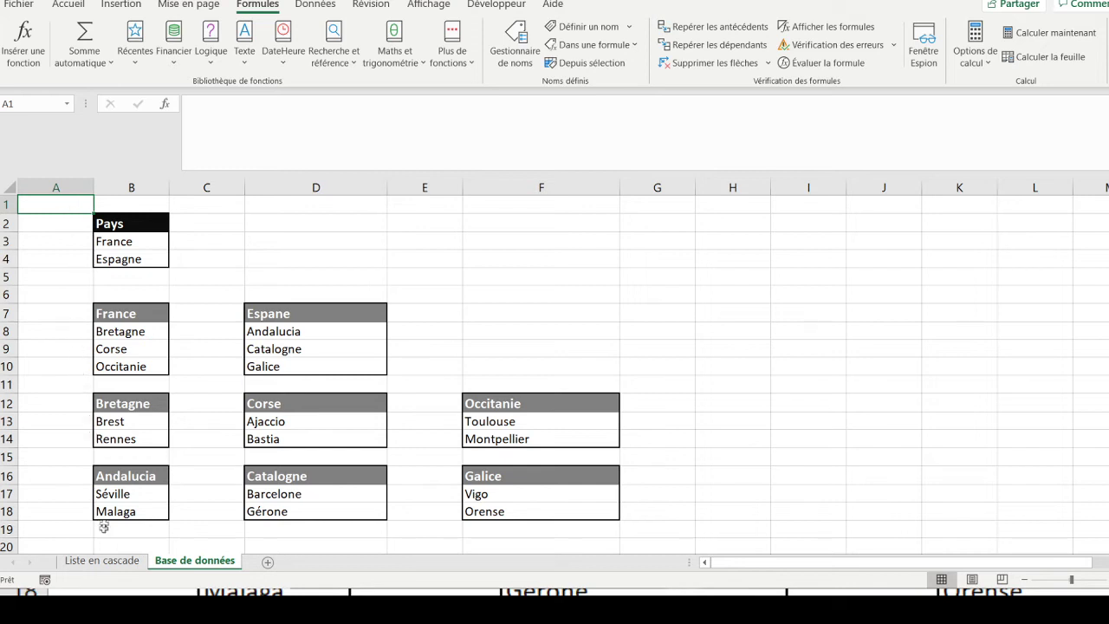
- Add list validation to cell B7 under Pays on the Liste en cascade sheet, with source ='Base de données'!$B$3:$B$4
{"action": "left_click", "coordinate": [100, 561]}
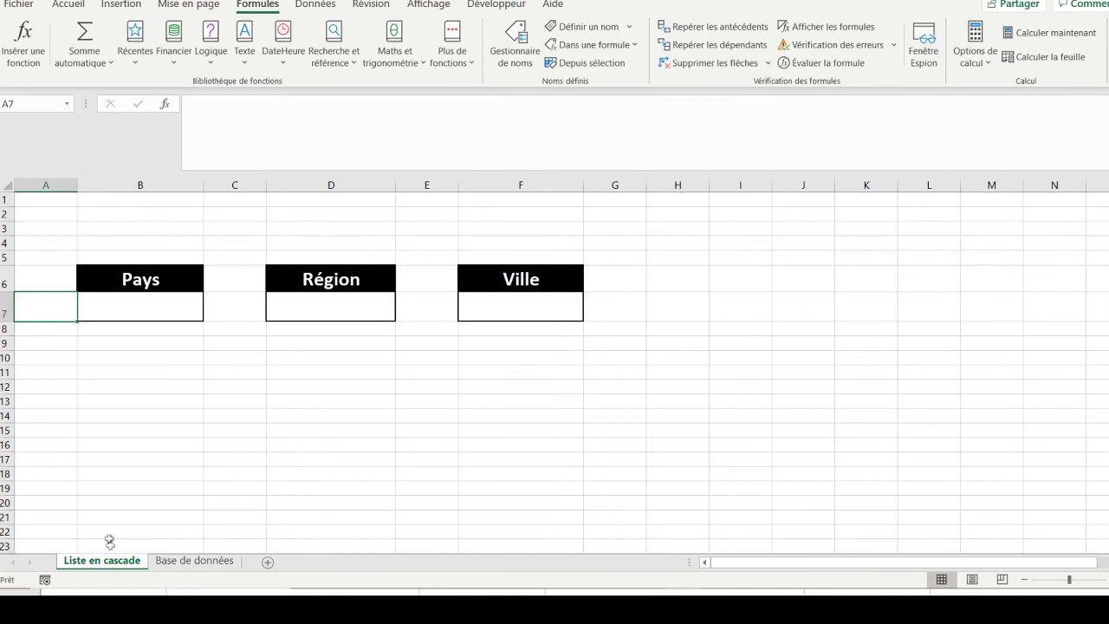
{"action": "left_click", "coordinate": [121, 307]}
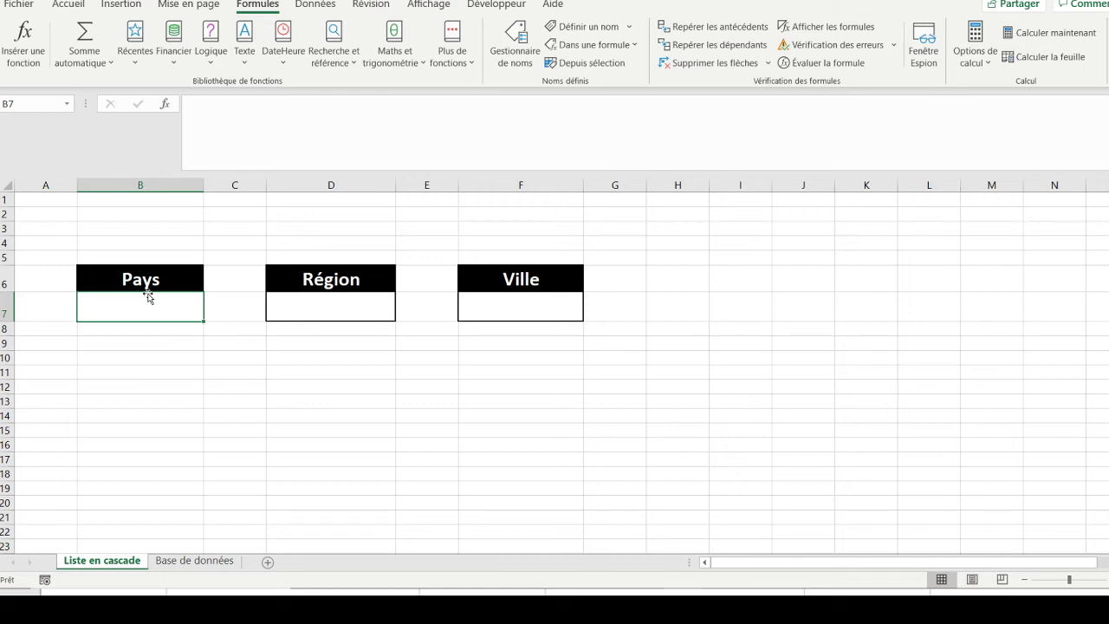
{"action": "left_click", "coordinate": [314, 5]}
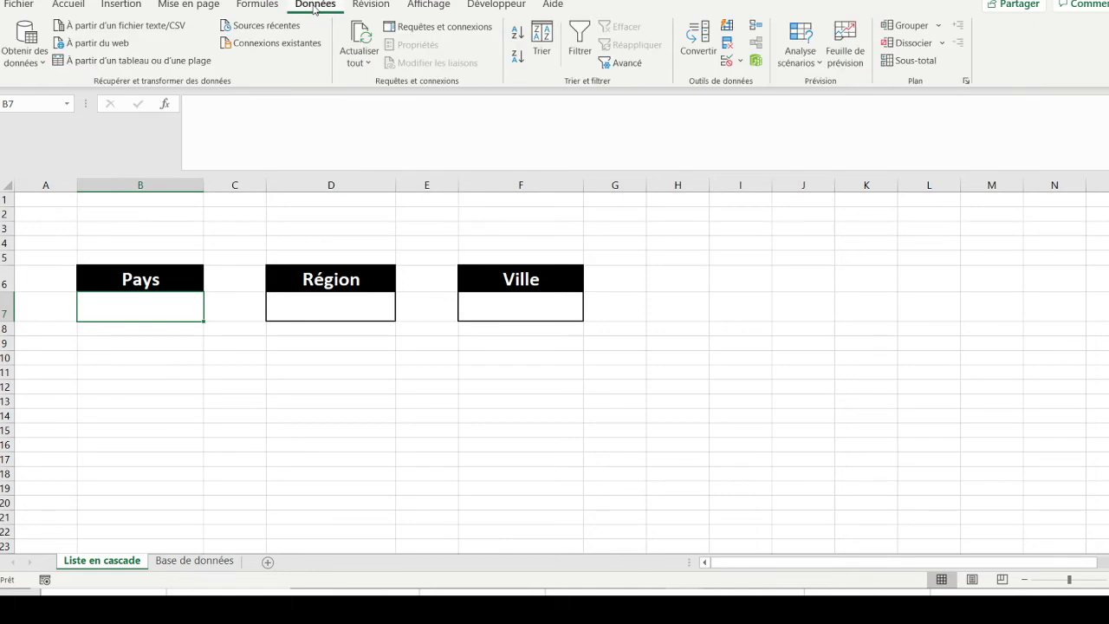
{"action": "left_click", "coordinate": [726, 62]}
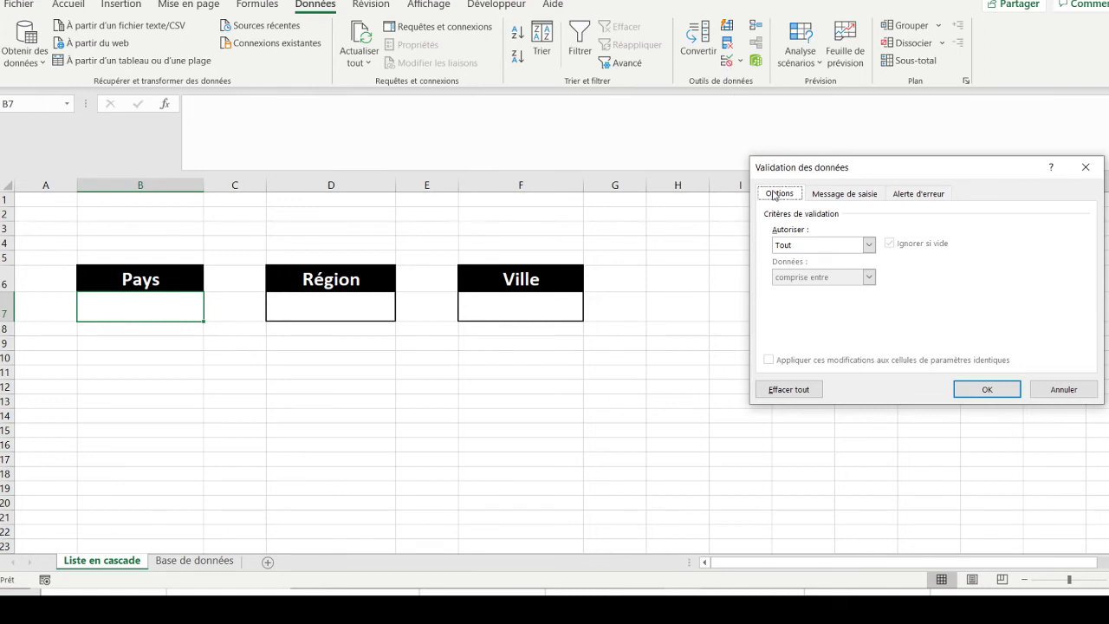
{"action": "left_click", "coordinate": [811, 245]}
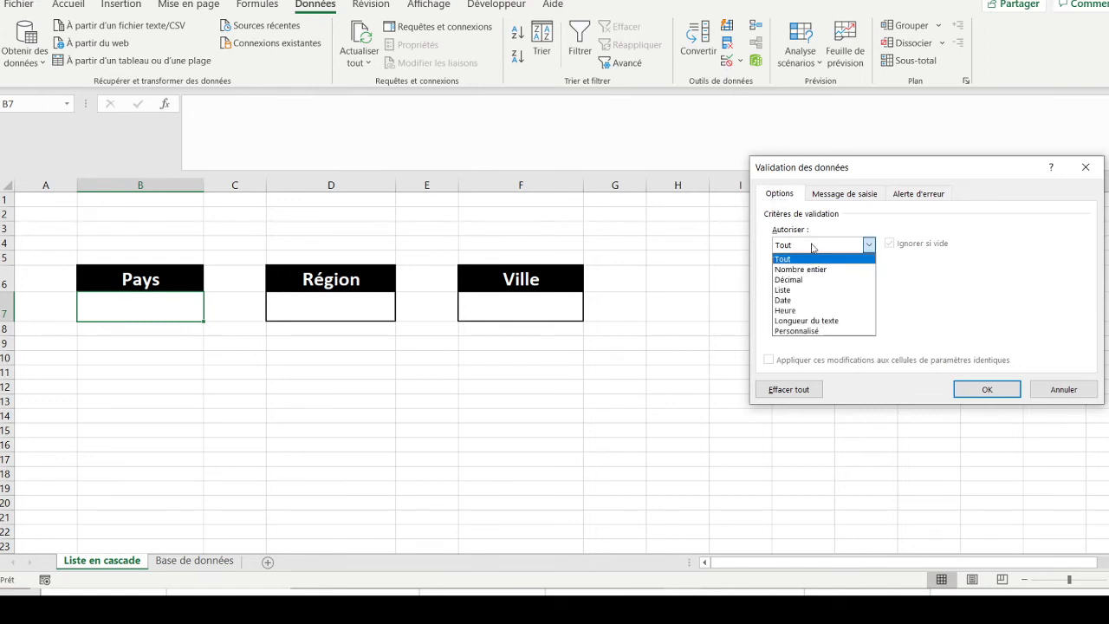
{"action": "left_click", "coordinate": [799, 290]}
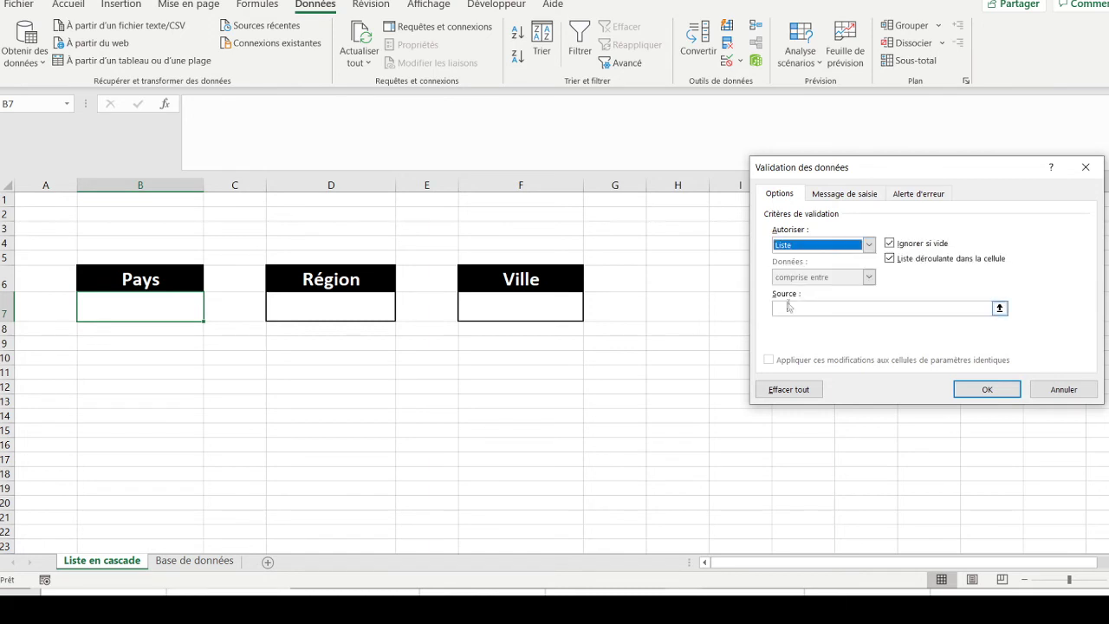
{"action": "left_click", "coordinate": [789, 307]}
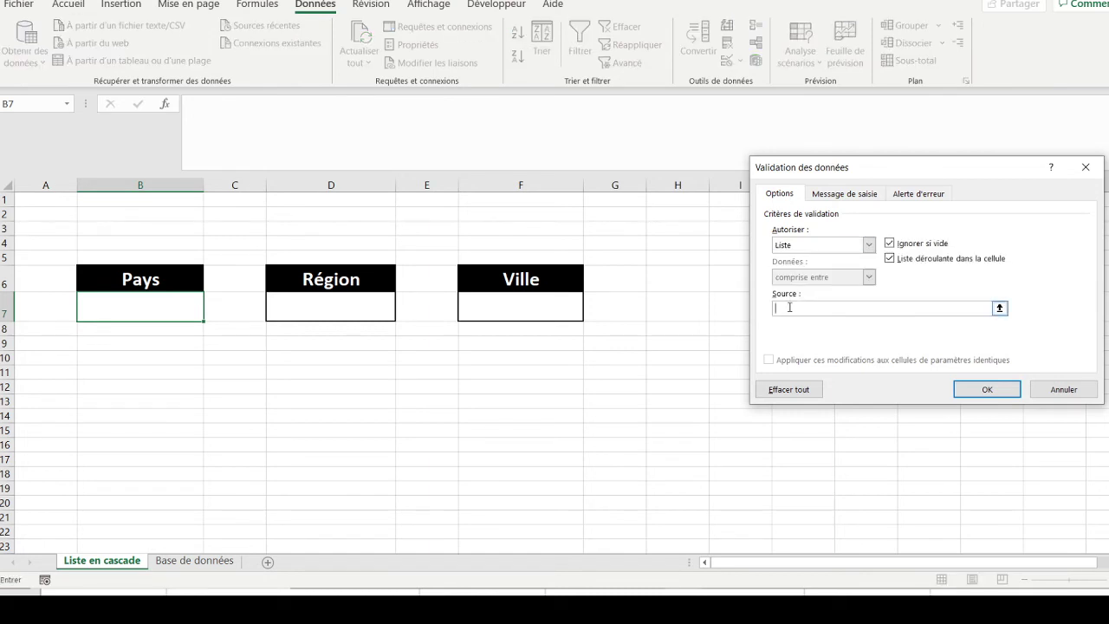
{"action": "type", "text": "="}
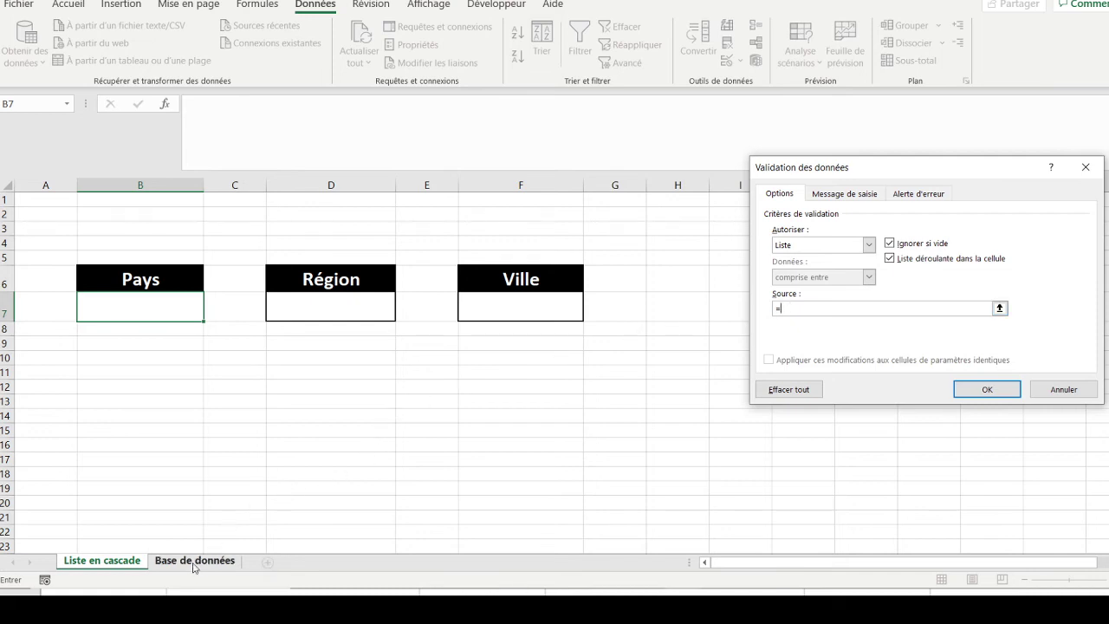
{"action": "left_click", "coordinate": [194, 561]}
{"action": "left_click_drag", "start_coordinate": [136, 241], "coordinate": [132, 258]}
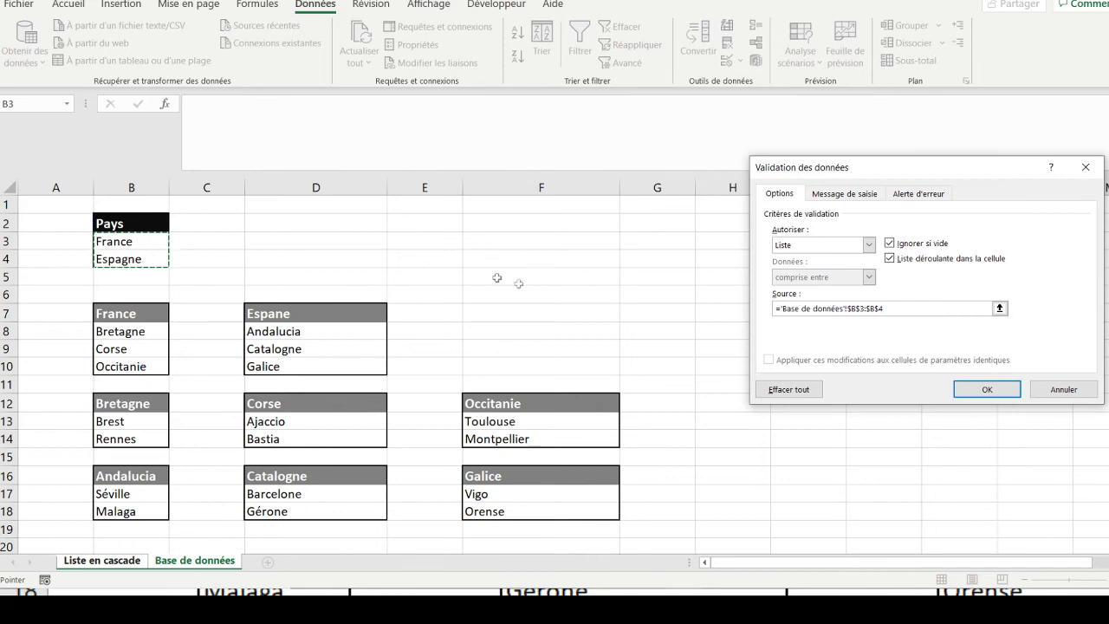
{"action": "left_click", "coordinate": [990, 389]}
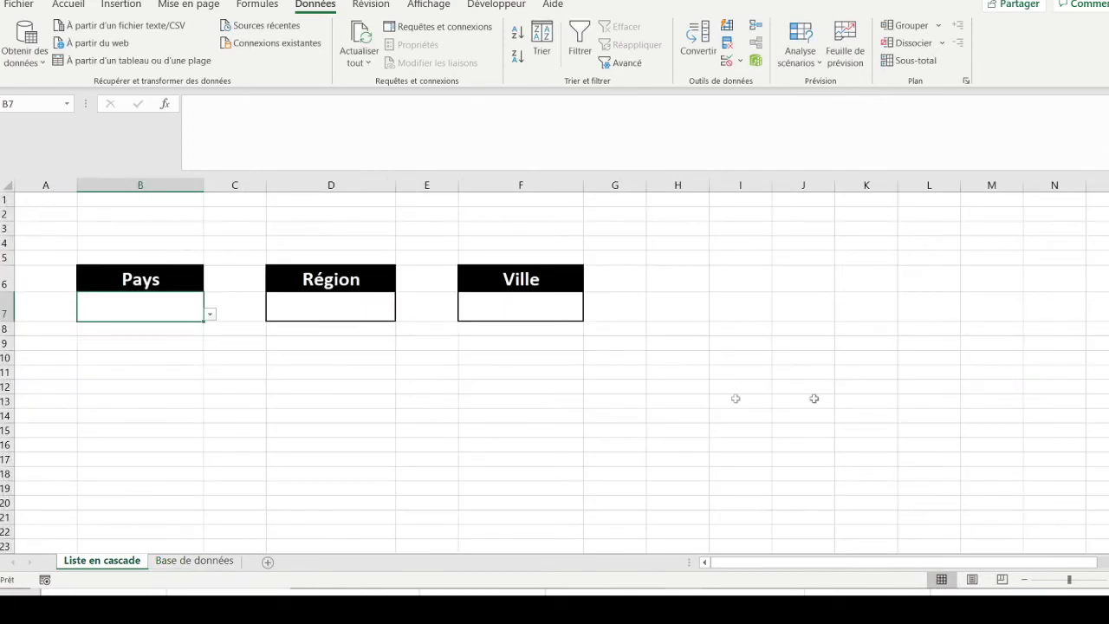
- Test the country drop-down in B7 by choosing France and Espagne in turn, ending on France
{"action": "left_click", "coordinate": [209, 316]}
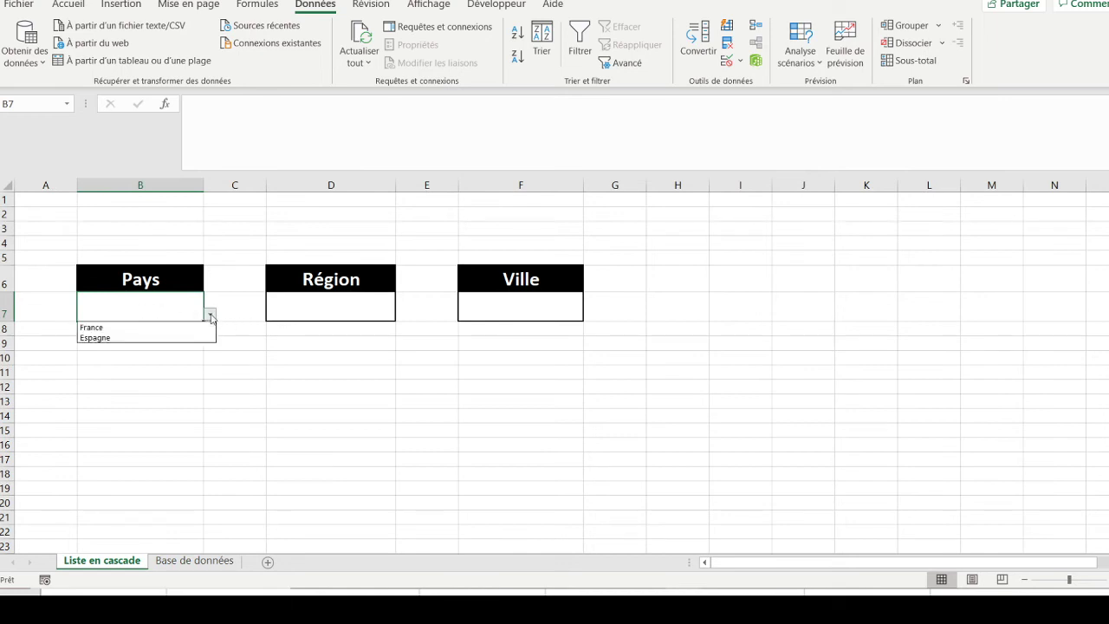
{"action": "left_click", "coordinate": [156, 327]}
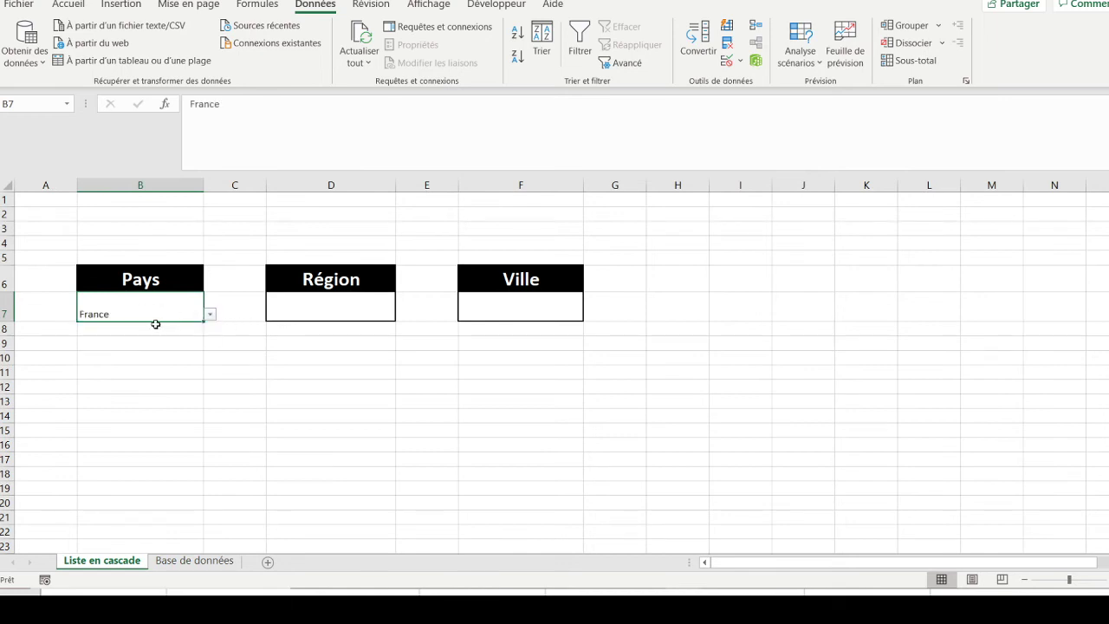
{"action": "left_click", "coordinate": [209, 317]}
{"action": "left_click", "coordinate": [158, 336]}
{"action": "left_click", "coordinate": [210, 317]}
{"action": "left_click", "coordinate": [154, 327]}
- Center cell B7 vertically and horizontally and format its text as 14 pt bold
{"action": "left_click", "coordinate": [73, 9]}
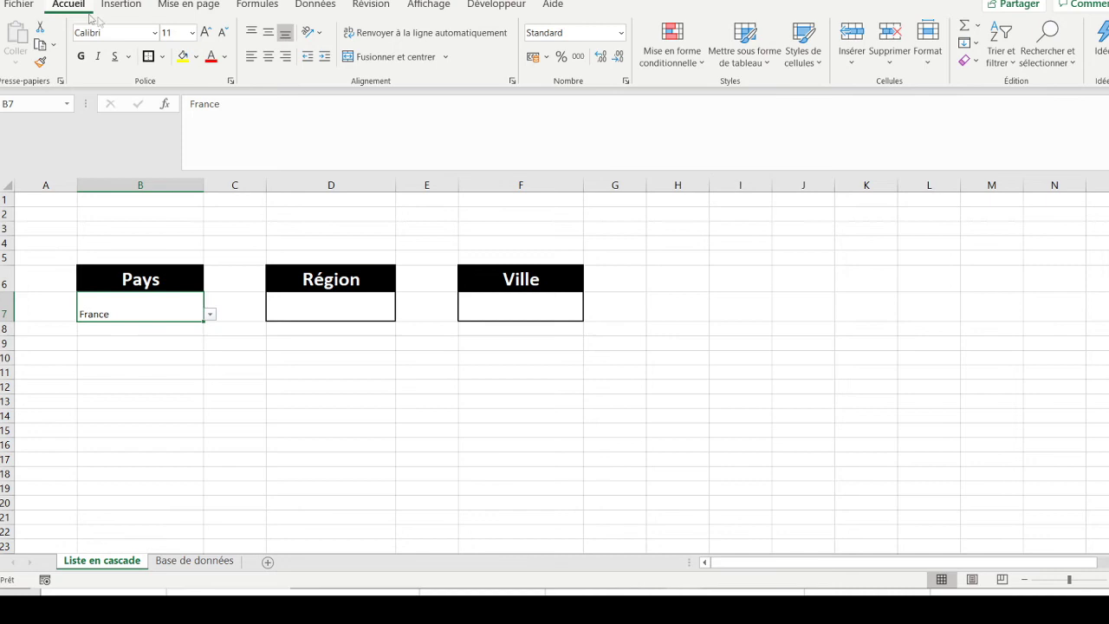
{"action": "left_click", "coordinate": [269, 38]}
{"action": "left_click", "coordinate": [268, 57]}
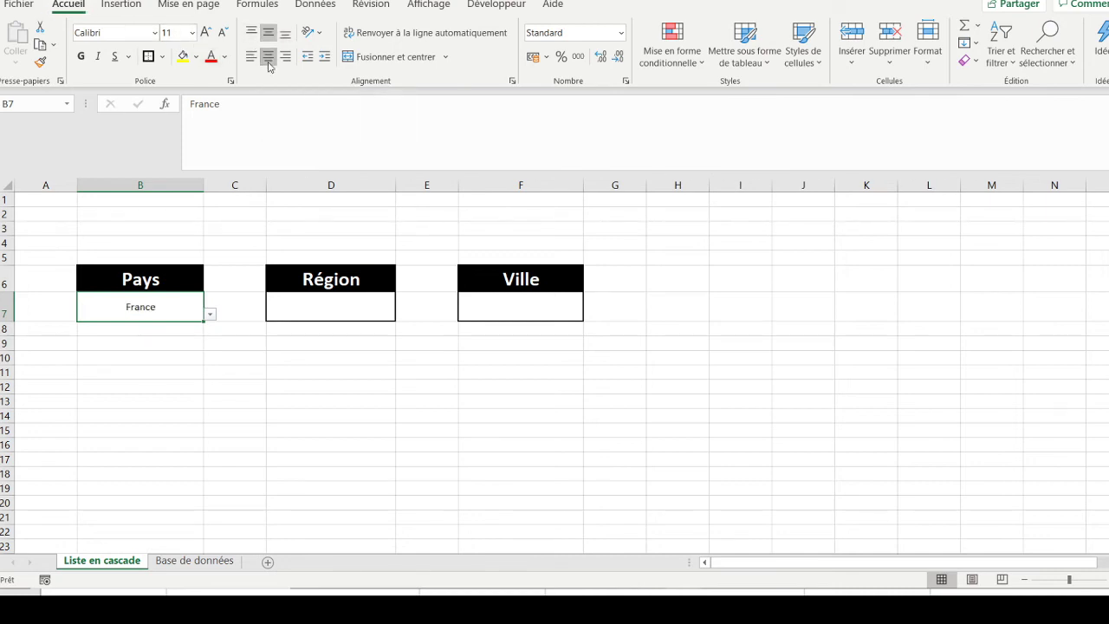
{"action": "left_click", "coordinate": [206, 33]}
{"action": "left_click", "coordinate": [206, 33]}
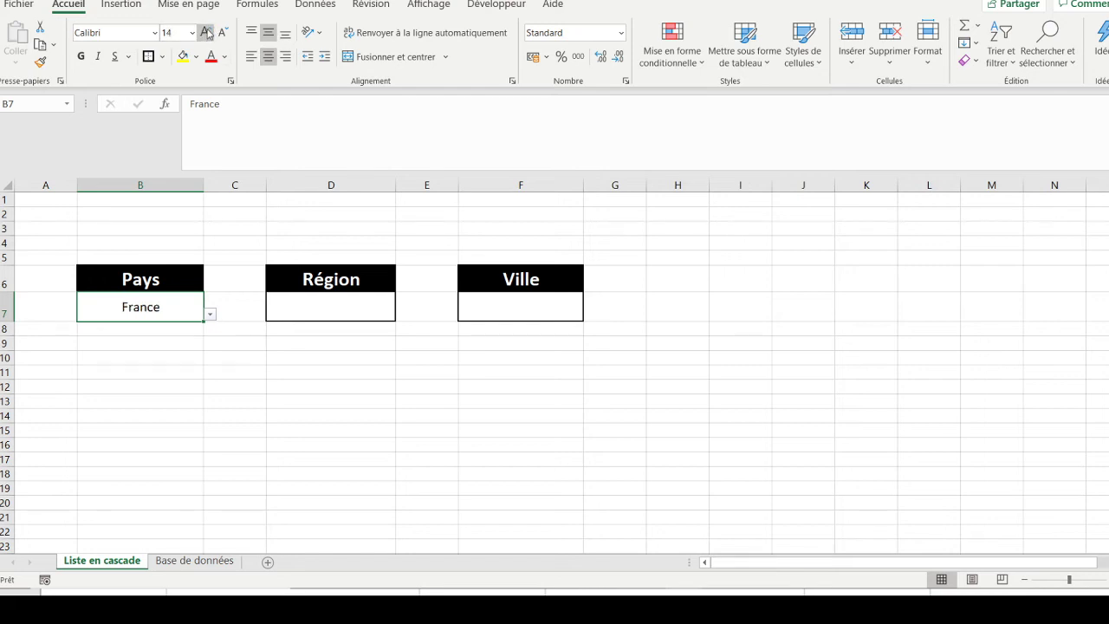
{"action": "left_click", "coordinate": [86, 61]}
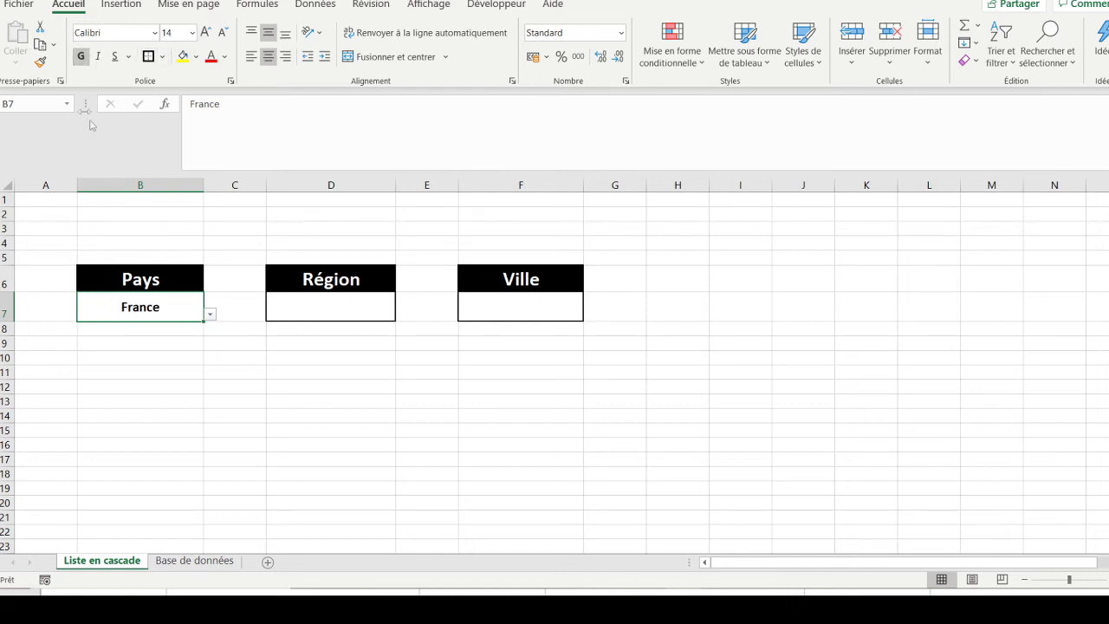
- Copy the formatting of B7 to the cells under Région (D7) and Ville (F7)
{"action": "left_click", "coordinate": [41, 63]}
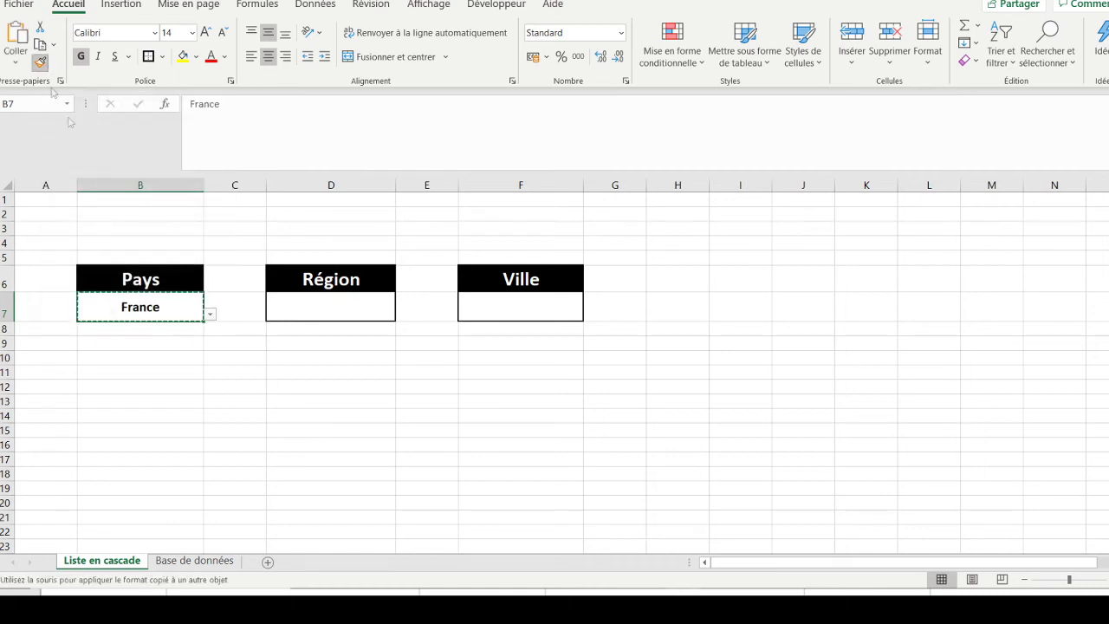
{"action": "left_click", "coordinate": [342, 308]}
{"action": "left_click", "coordinate": [41, 62]}
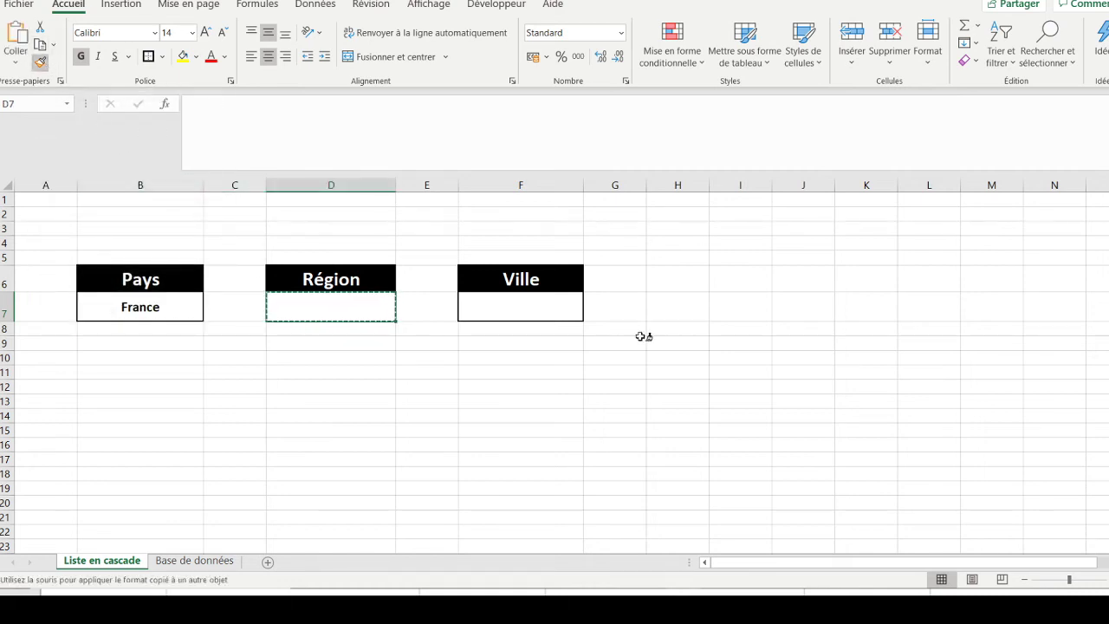
{"action": "left_click", "coordinate": [542, 305]}
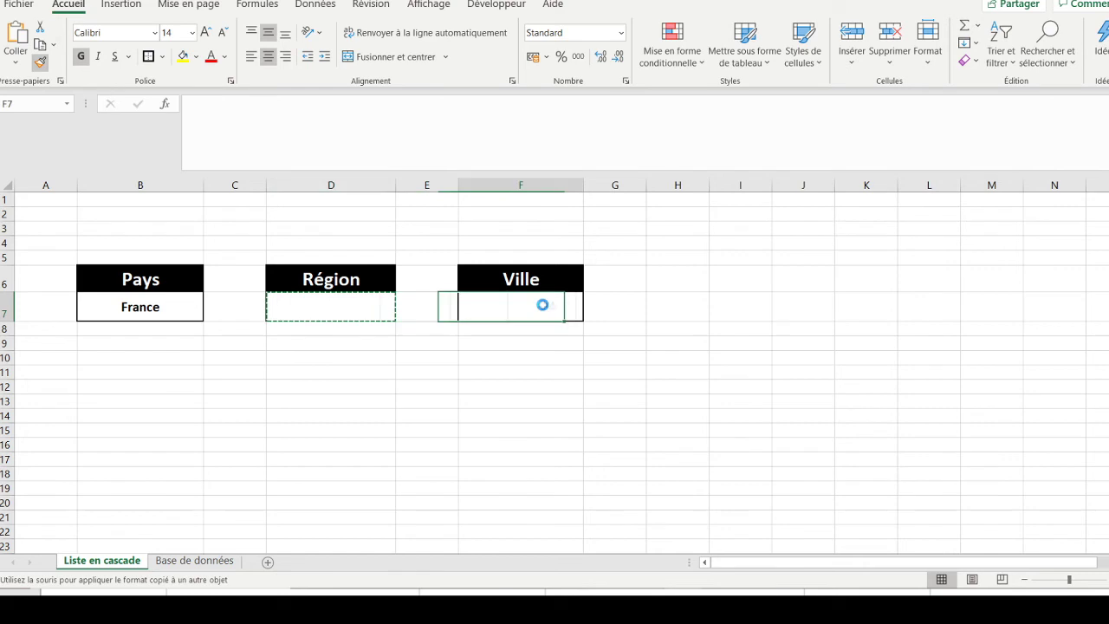
{"action": "left_click", "coordinate": [198, 311]}
- Add list validation to cell D7 under Région with the source =indirect($B$7)
{"action": "left_click", "coordinate": [304, 311]}
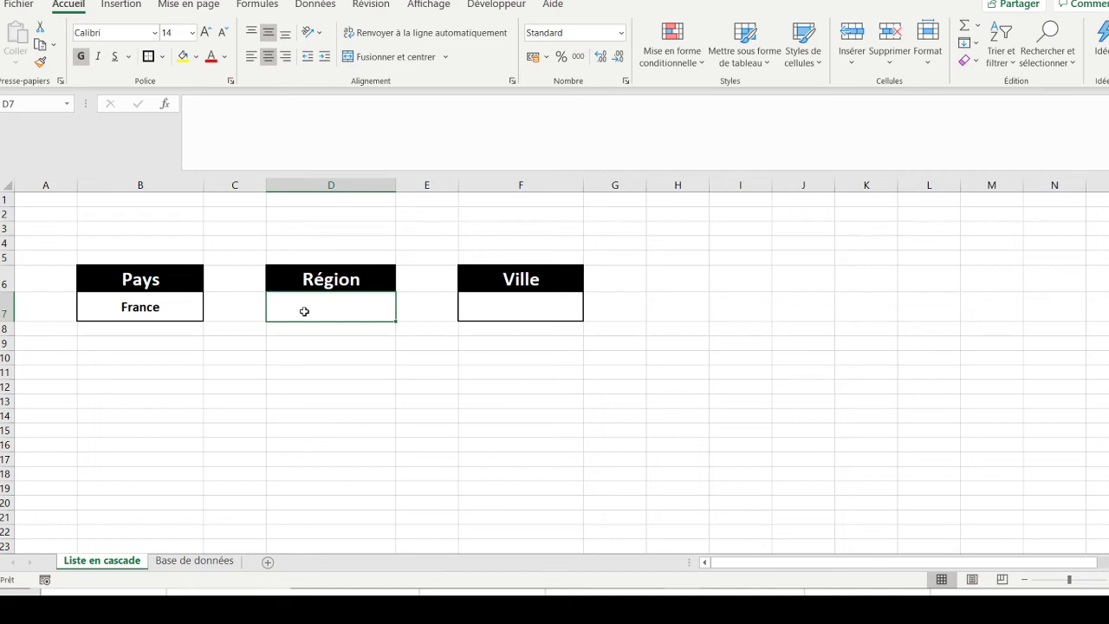
{"action": "left_click", "coordinate": [314, 5]}
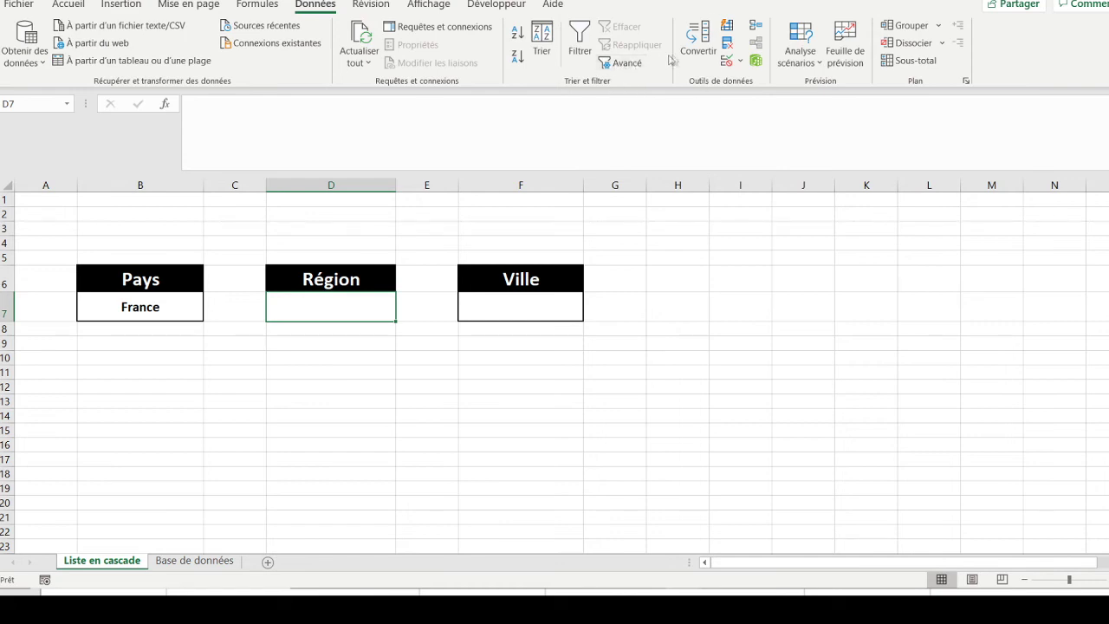
{"action": "left_click", "coordinate": [725, 64]}
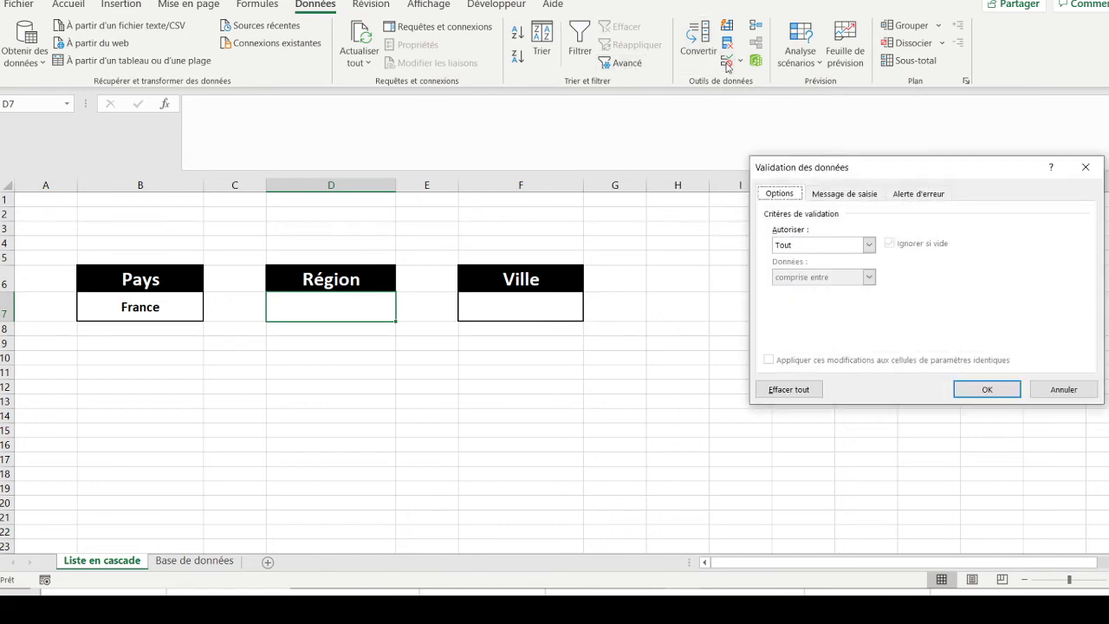
{"action": "left_click", "coordinate": [802, 244]}
{"action": "left_click", "coordinate": [803, 290]}
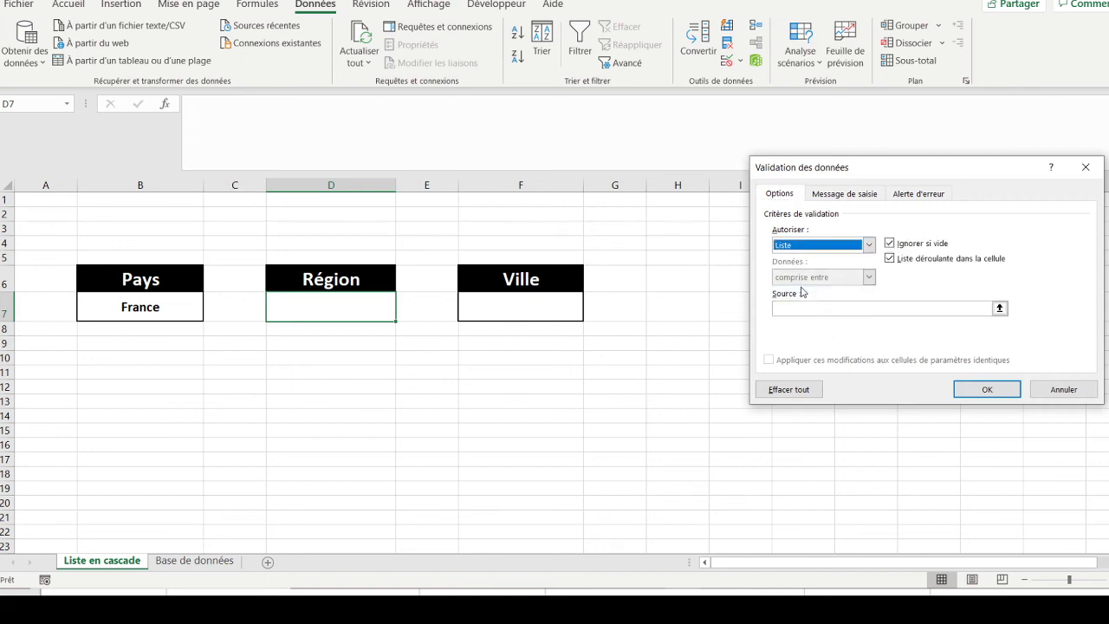
{"action": "left_click", "coordinate": [790, 308]}
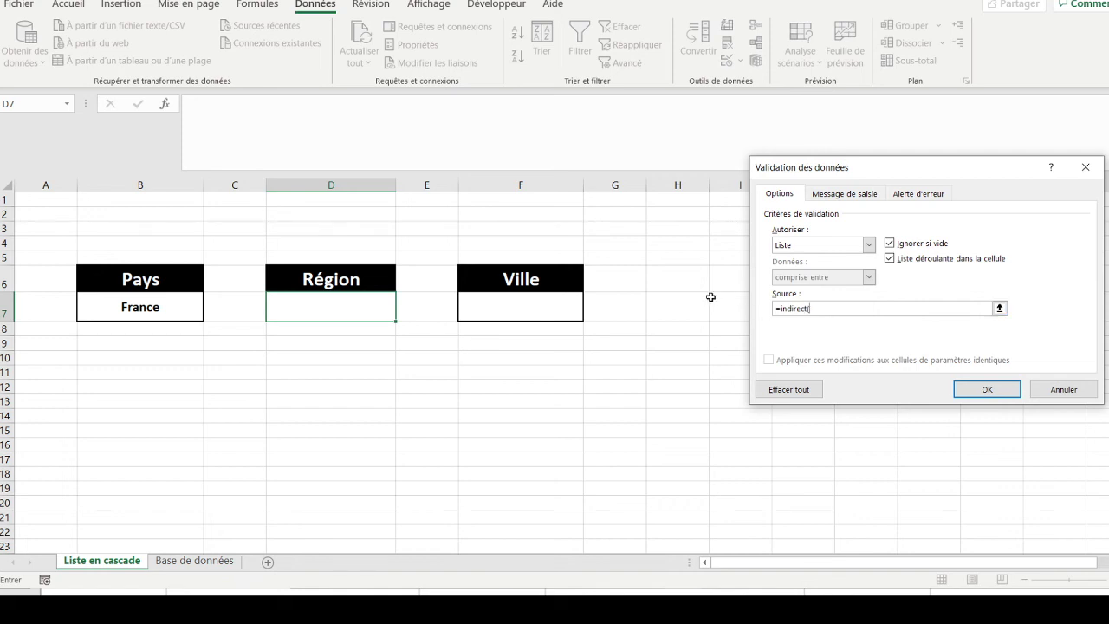
{"action": "left_click", "coordinate": [158, 305]}
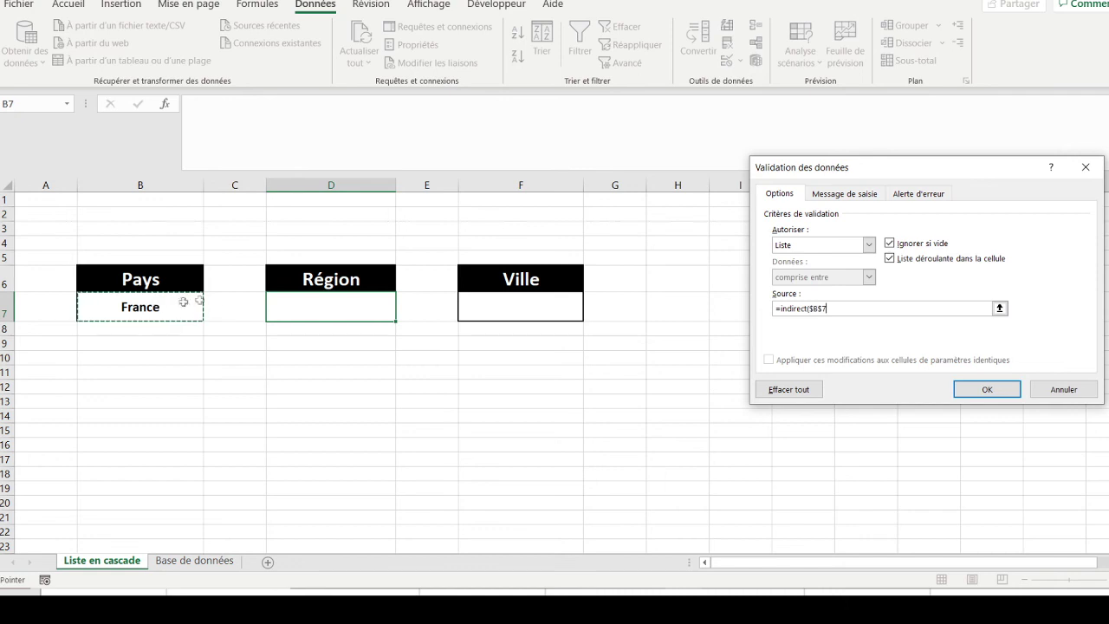
{"action": "type", "text": ")"}
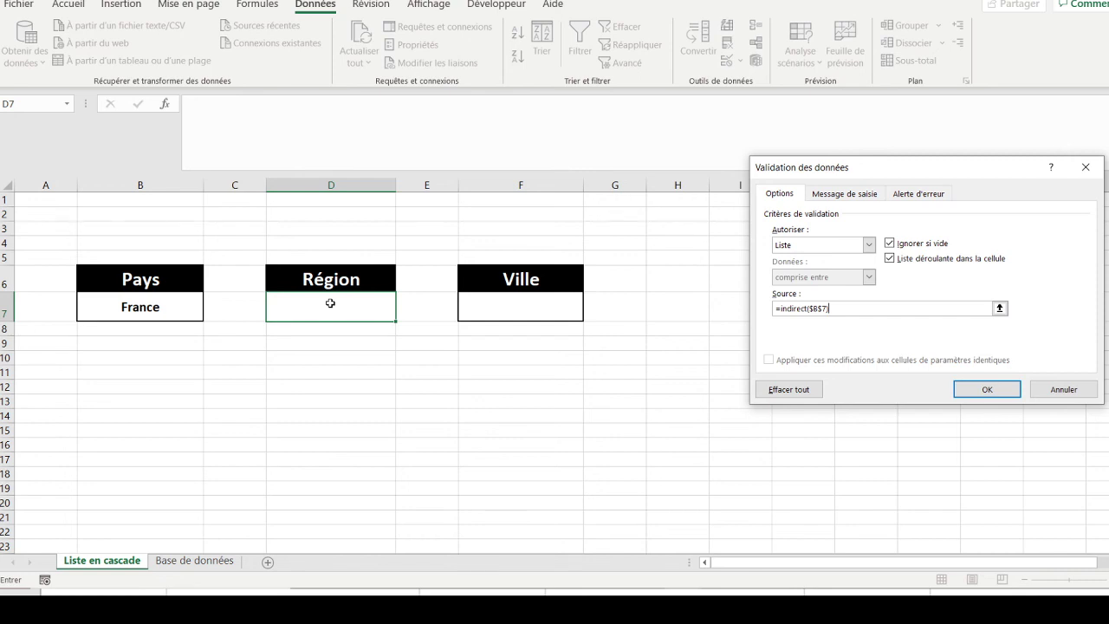
{"action": "left_click", "coordinate": [984, 390]}
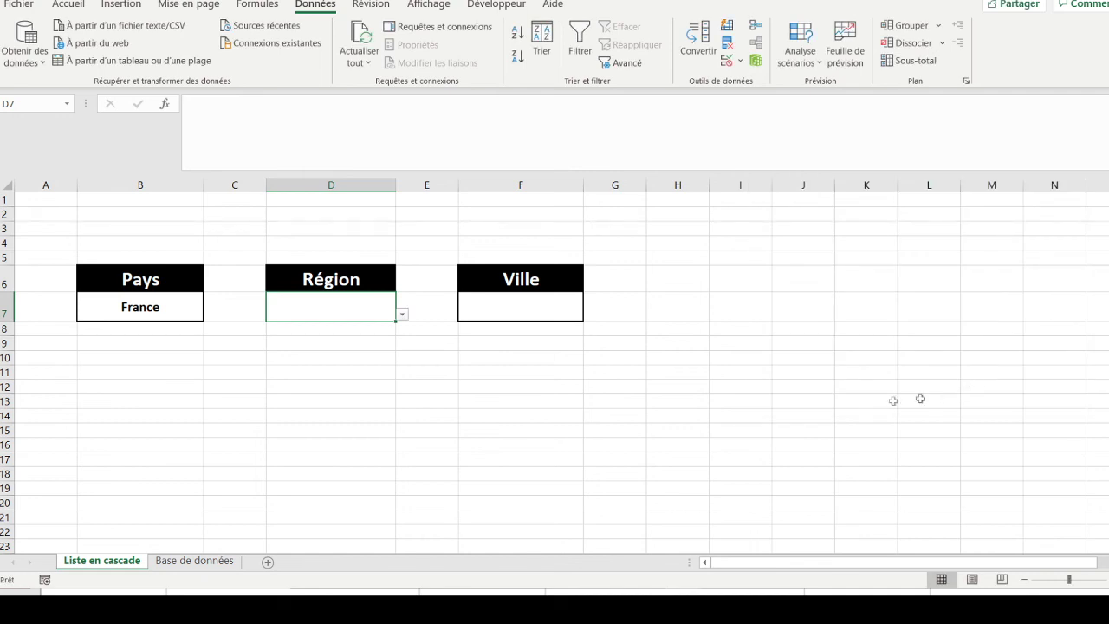
- Check the region drop-down in D7 for France and change the country in B7 to Espagne
{"action": "left_click", "coordinate": [403, 317]}
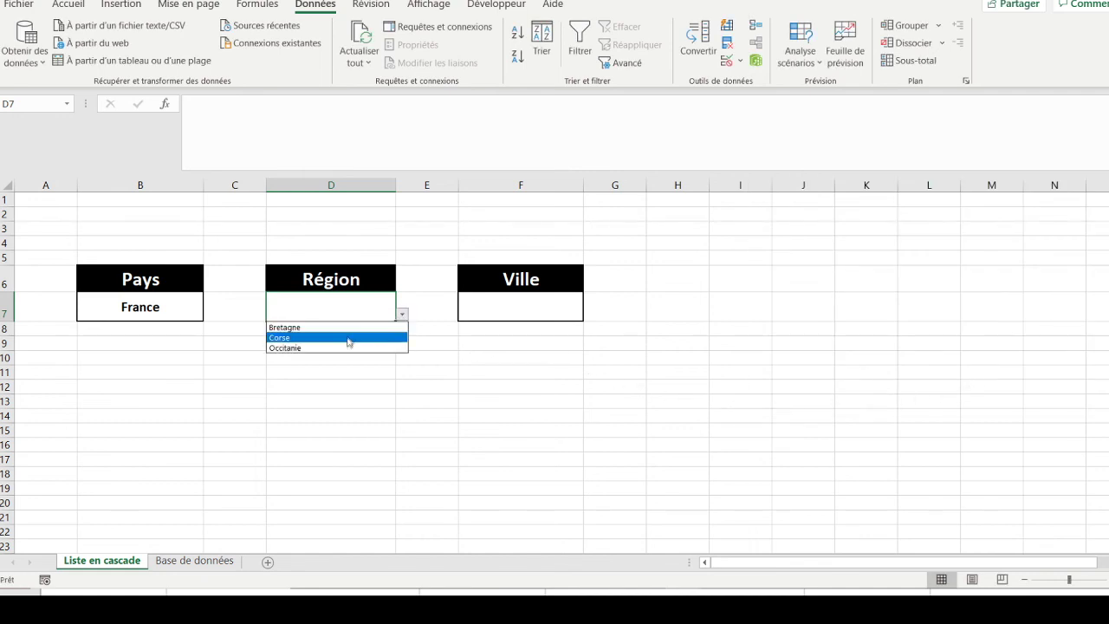
{"action": "left_click", "coordinate": [272, 305]}
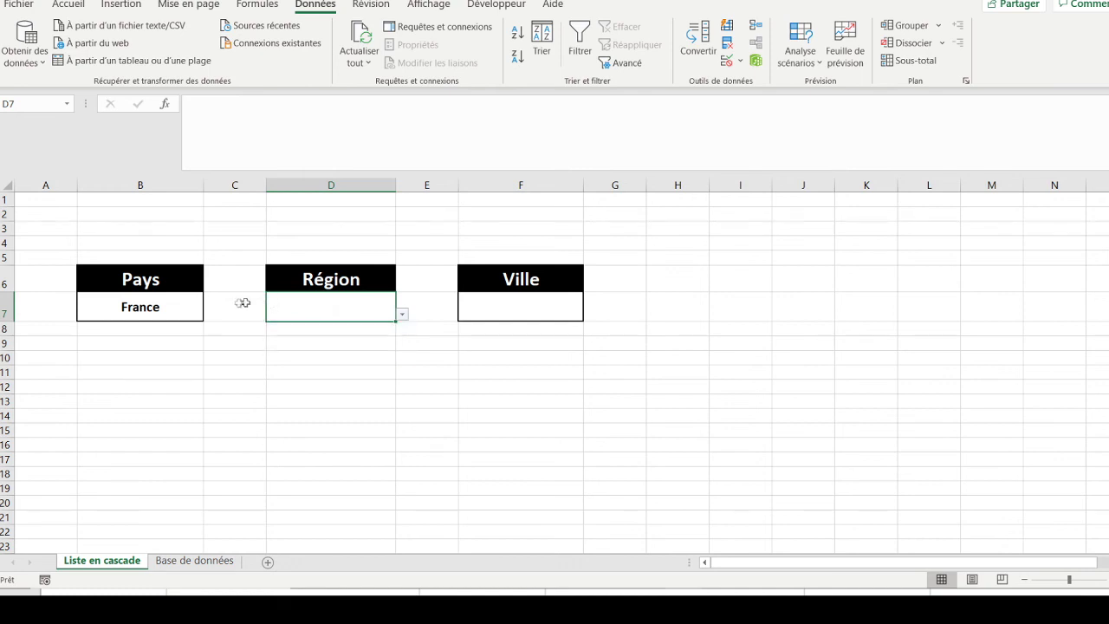
{"action": "left_click", "coordinate": [178, 311]}
{"action": "left_click", "coordinate": [210, 313]}
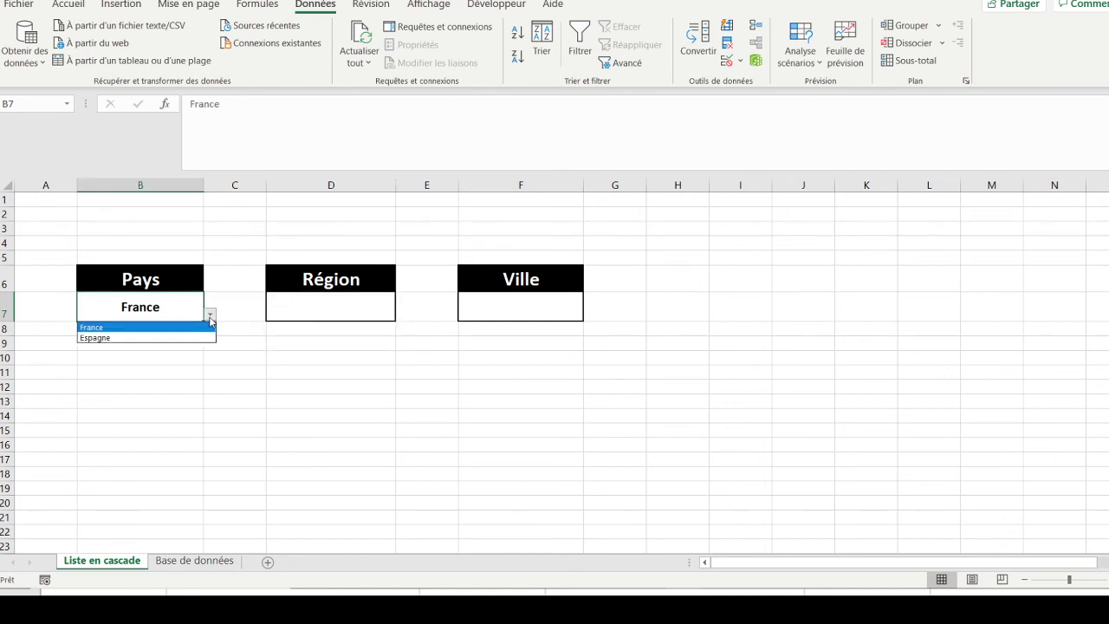
{"action": "left_click", "coordinate": [172, 338]}
- Choose Andalucia from the region drop-down in D7
{"action": "left_click", "coordinate": [376, 308]}
{"action": "left_click", "coordinate": [403, 317]}
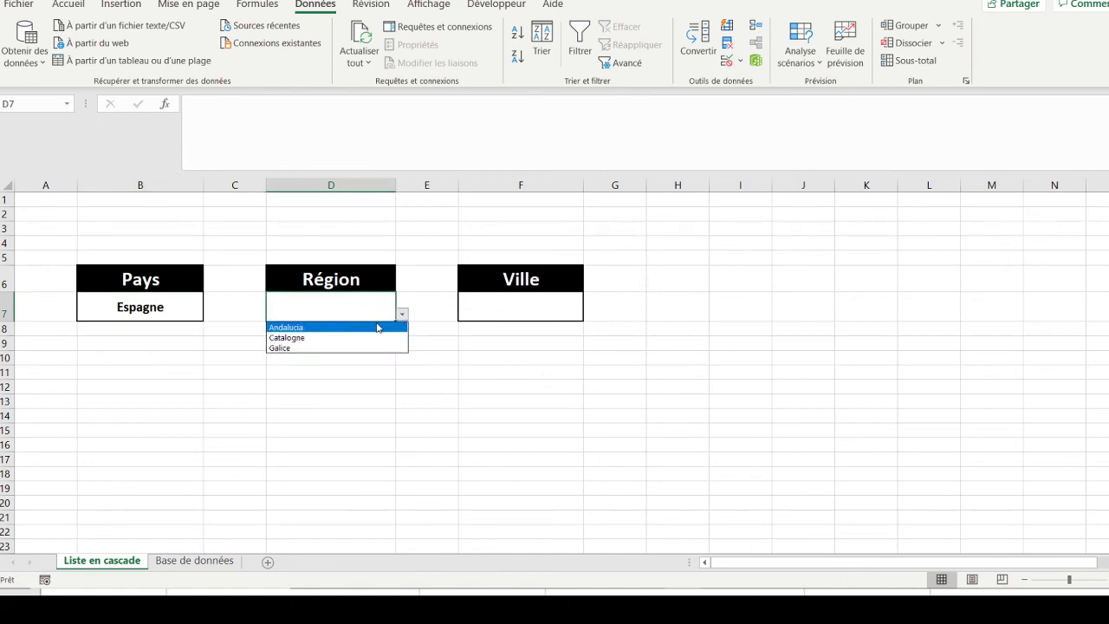
{"action": "left_click", "coordinate": [376, 327]}
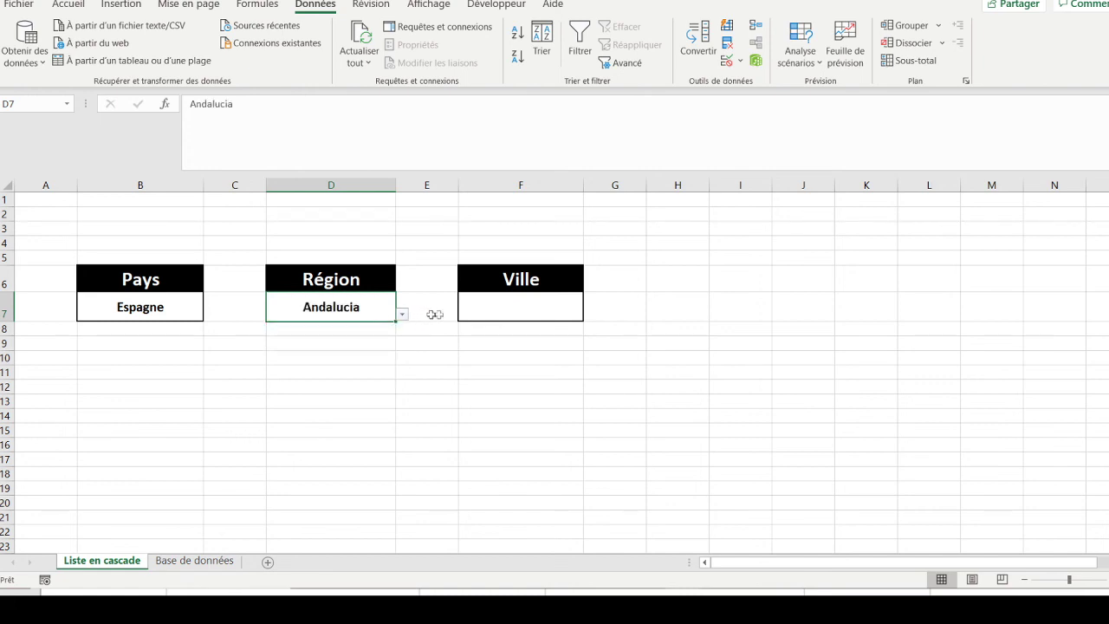
- Add list validation to cell F7 under Ville with the source =indirect($D$7)
{"action": "left_click", "coordinate": [489, 310]}
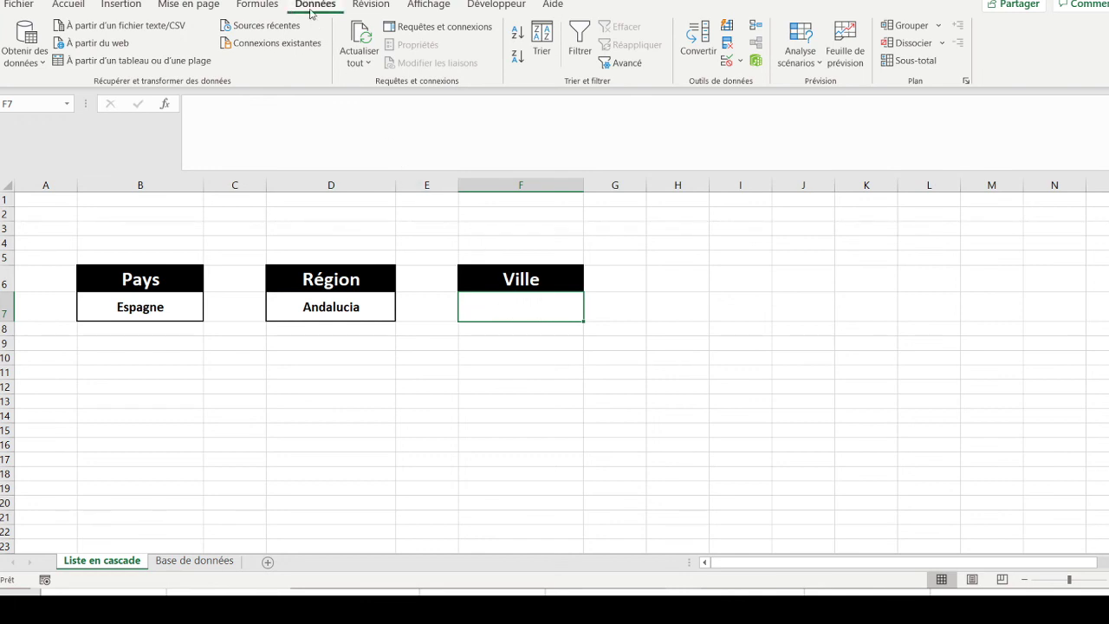
{"action": "left_click", "coordinate": [727, 64]}
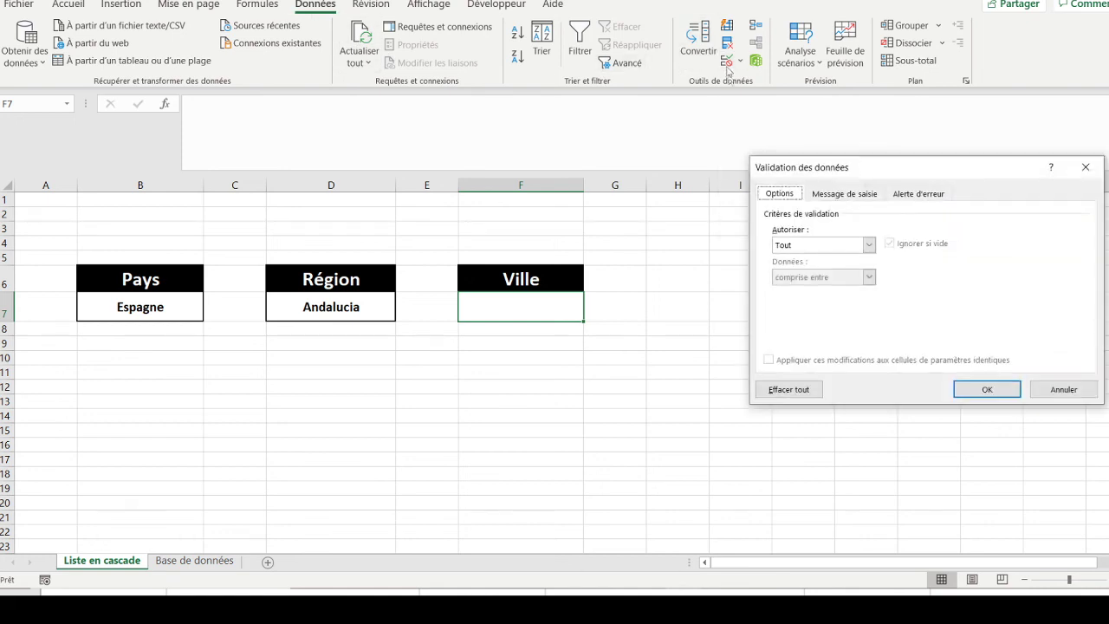
{"action": "left_click", "coordinate": [811, 248]}
{"action": "left_click", "coordinate": [793, 291]}
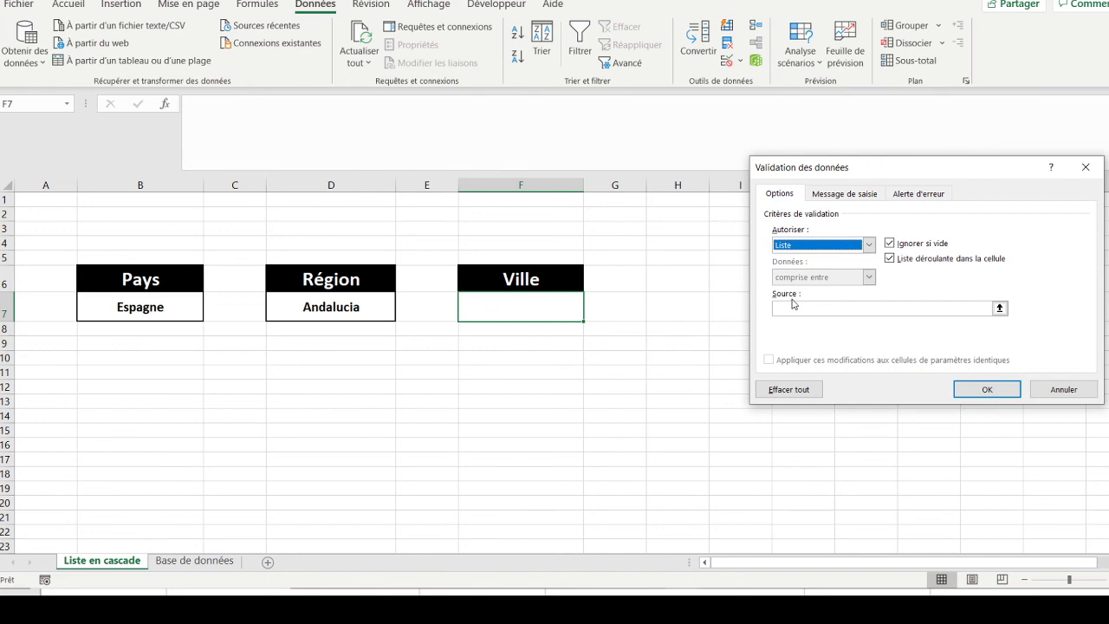
{"action": "left_click", "coordinate": [792, 306]}
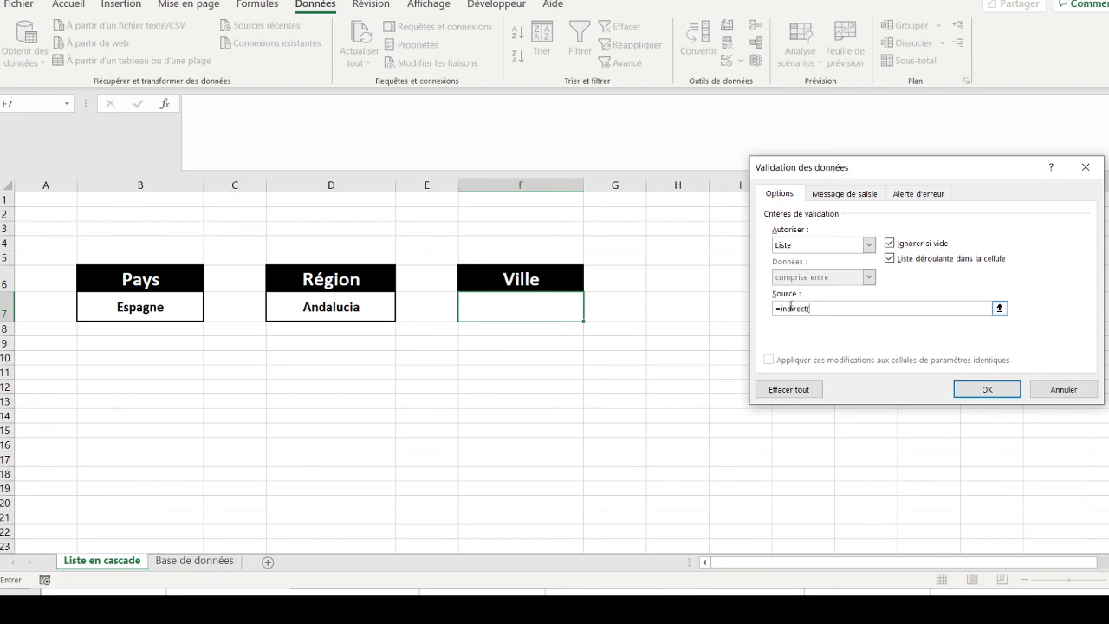
{"action": "left_click", "coordinate": [332, 307]}
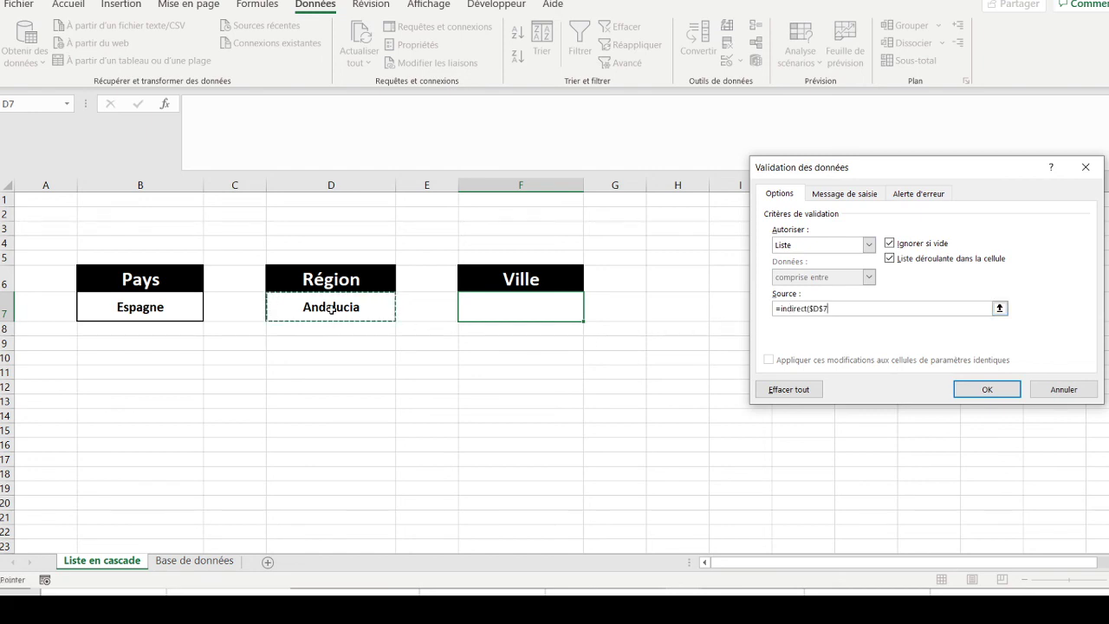
{"action": "type", "text": ")"}
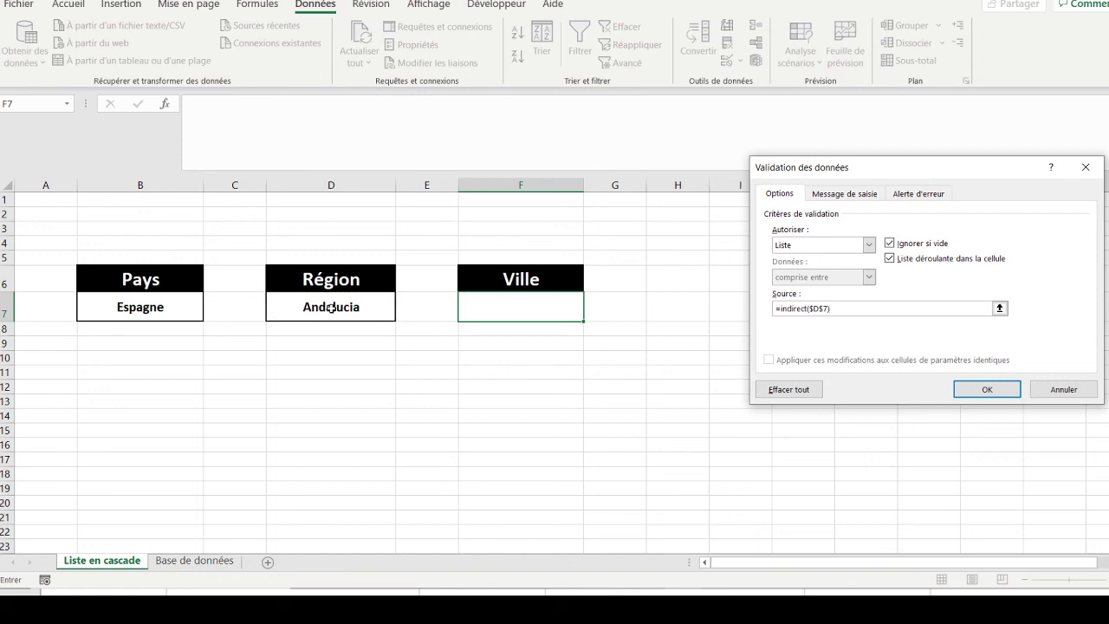
{"action": "left_click", "coordinate": [986, 392]}
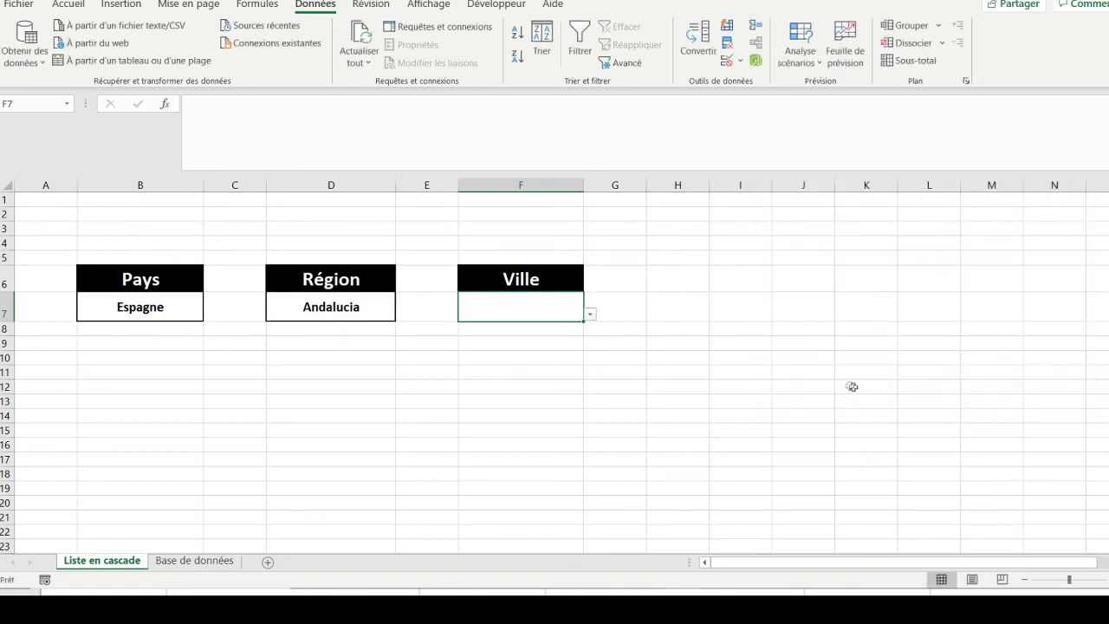
- Choose Séville from the city drop-down in F7 and change the country in B7 to France
{"action": "left_click", "coordinate": [590, 315]}
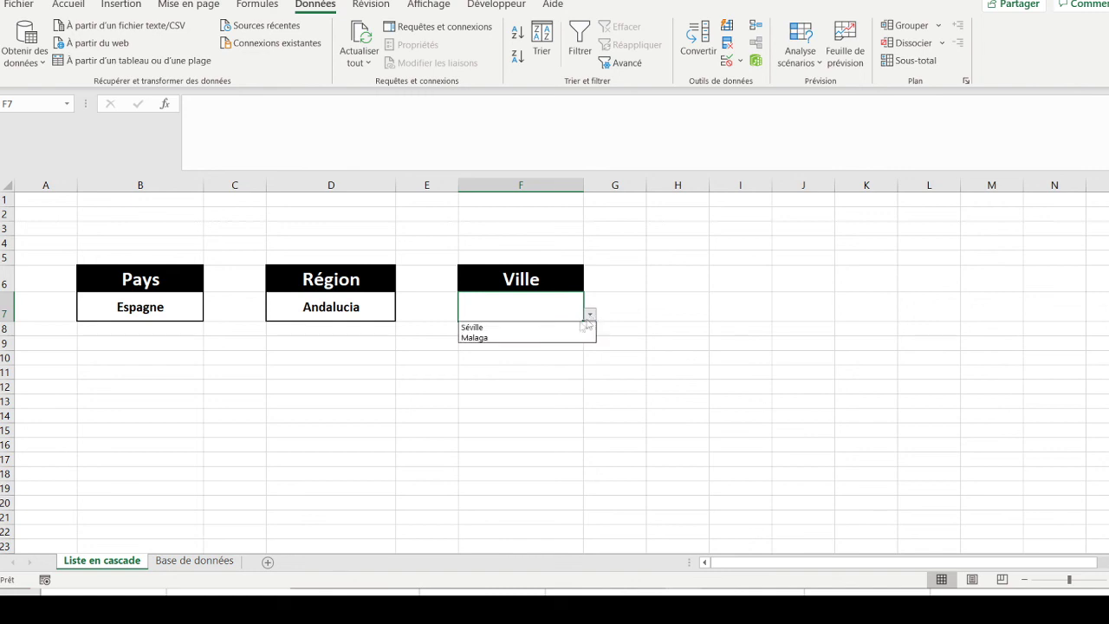
{"action": "left_click", "coordinate": [489, 327]}
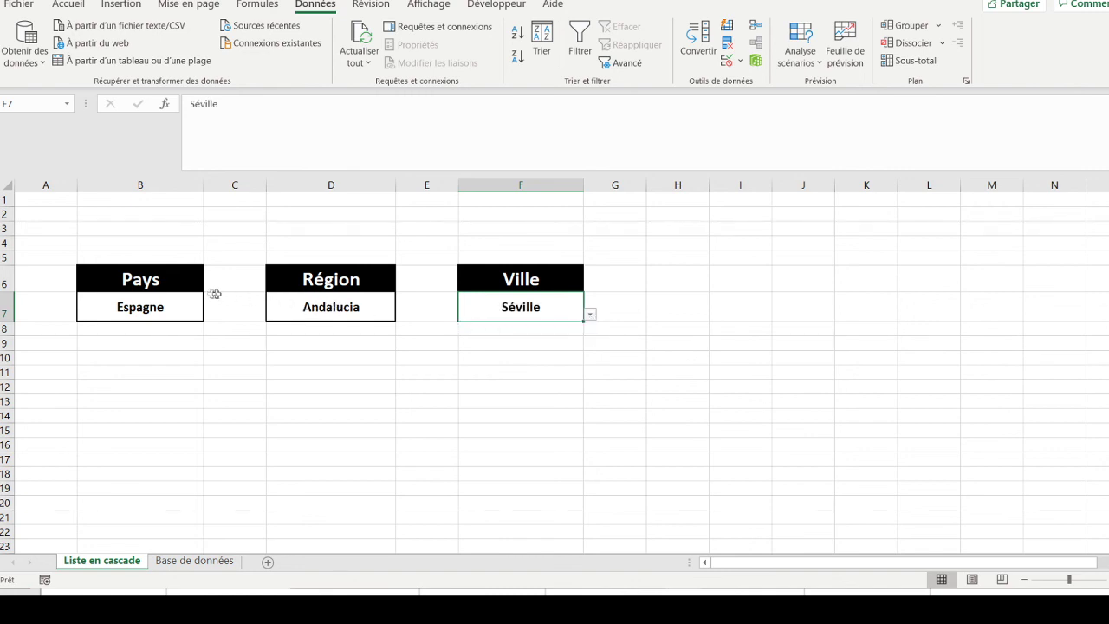
{"action": "left_click", "coordinate": [171, 309]}
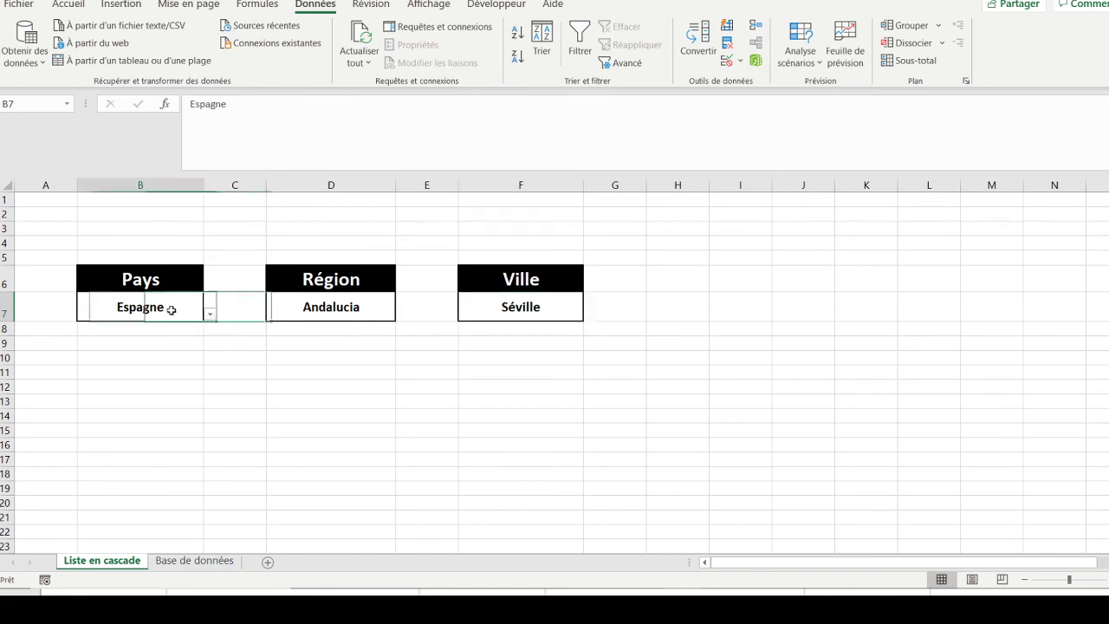
{"action": "left_click", "coordinate": [209, 316]}
{"action": "left_click", "coordinate": [201, 328]}
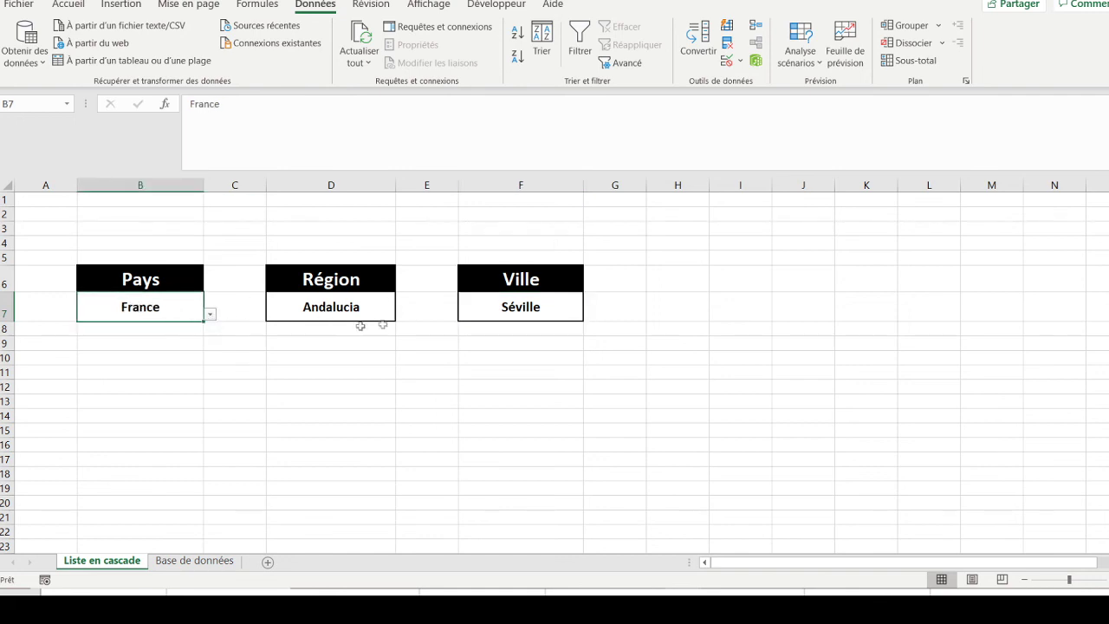
- Choose Corse as the region in D7 and Ajaccio as the city in F7 from their drop-down lists
{"action": "left_click", "coordinate": [374, 312]}
{"action": "left_click", "coordinate": [402, 315]}
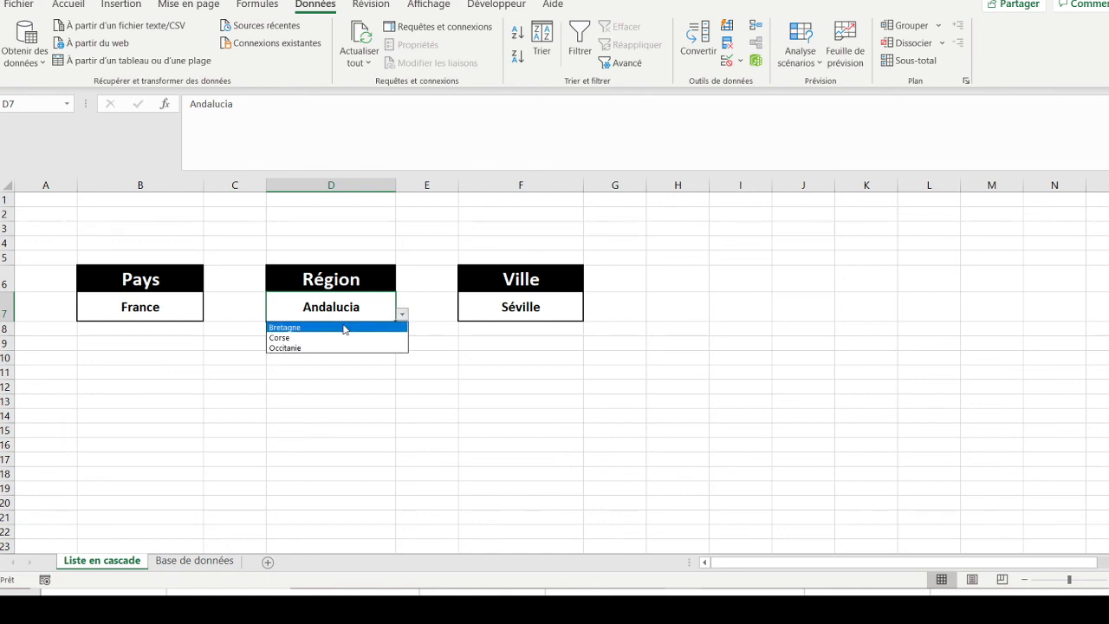
{"action": "left_click", "coordinate": [336, 337]}
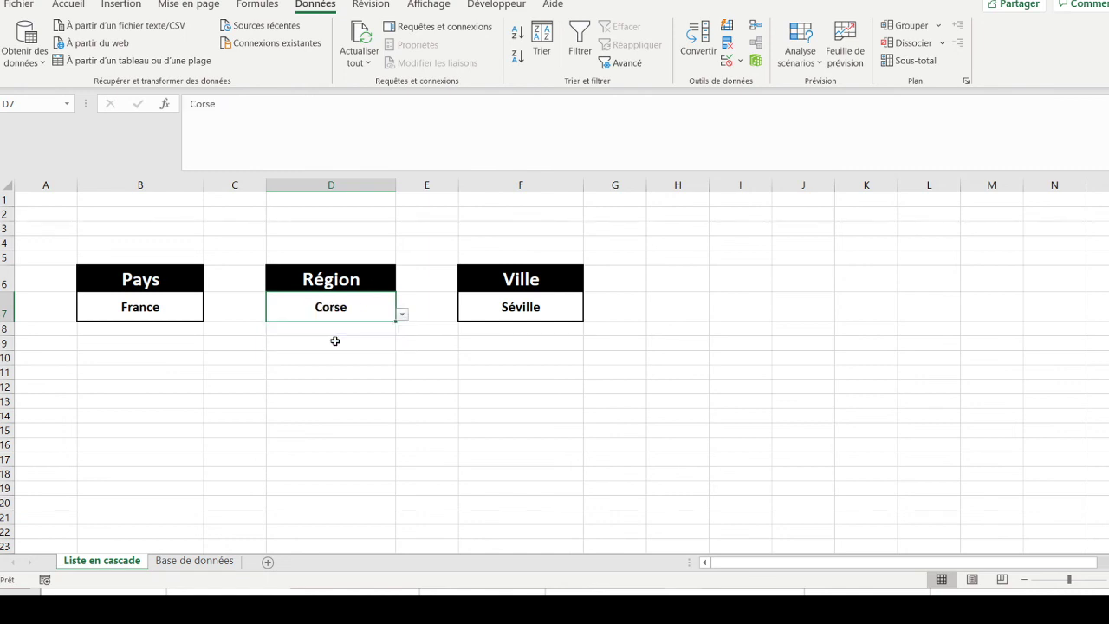
{"action": "left_click", "coordinate": [532, 310]}
{"action": "left_click", "coordinate": [591, 316]}
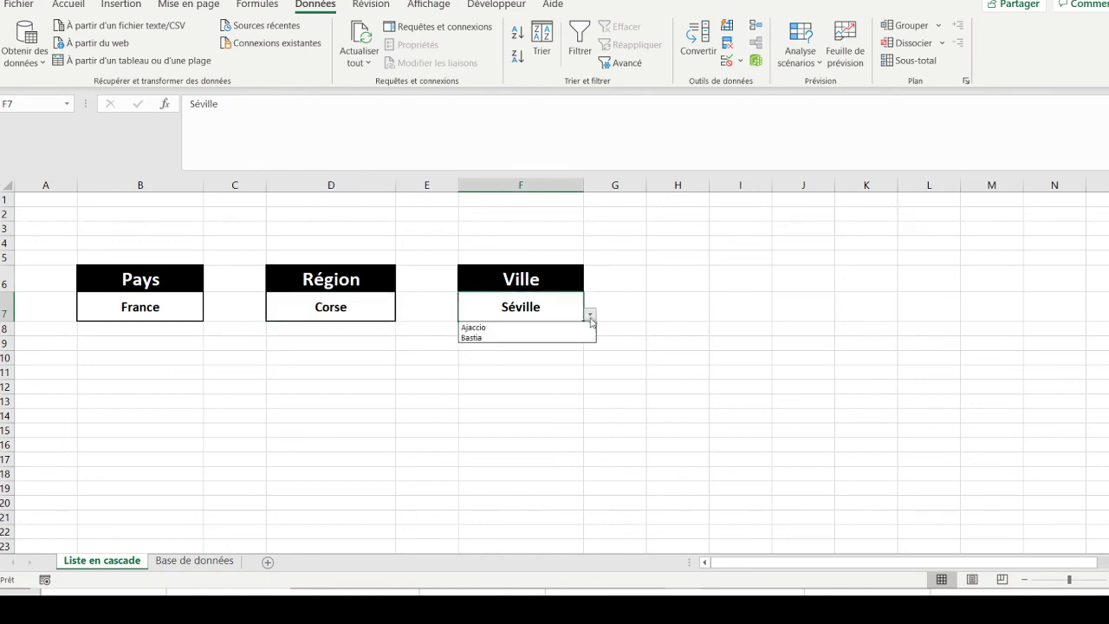
{"action": "left_click", "coordinate": [517, 329]}
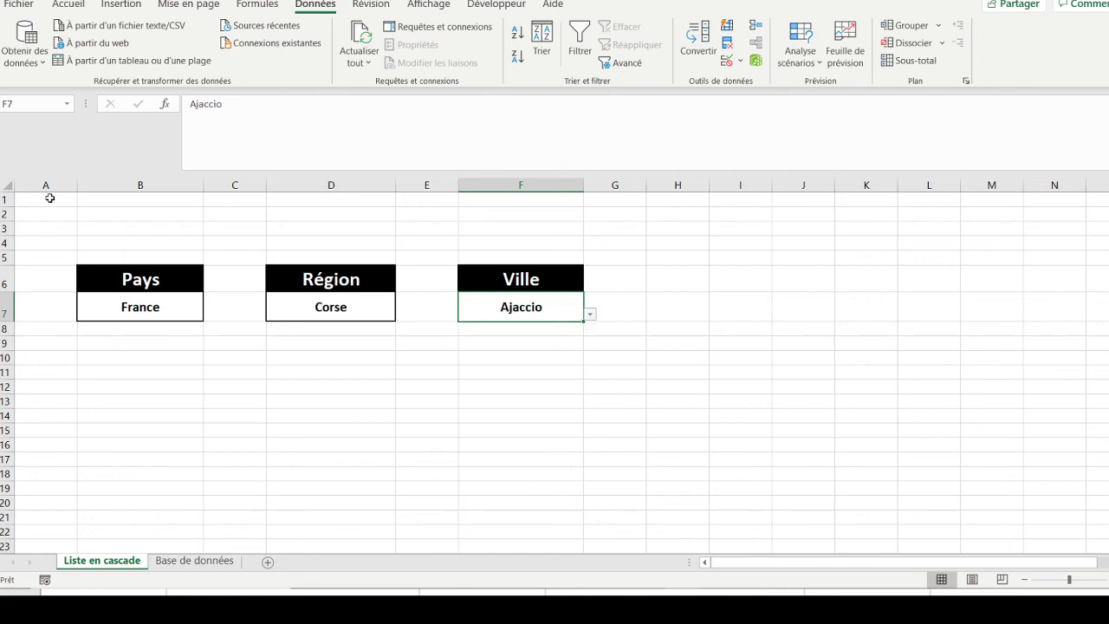
- Select cell A1 and turn off the gridlines on the Liste en cascade sheet
{"action": "left_click", "coordinate": [49, 199]}
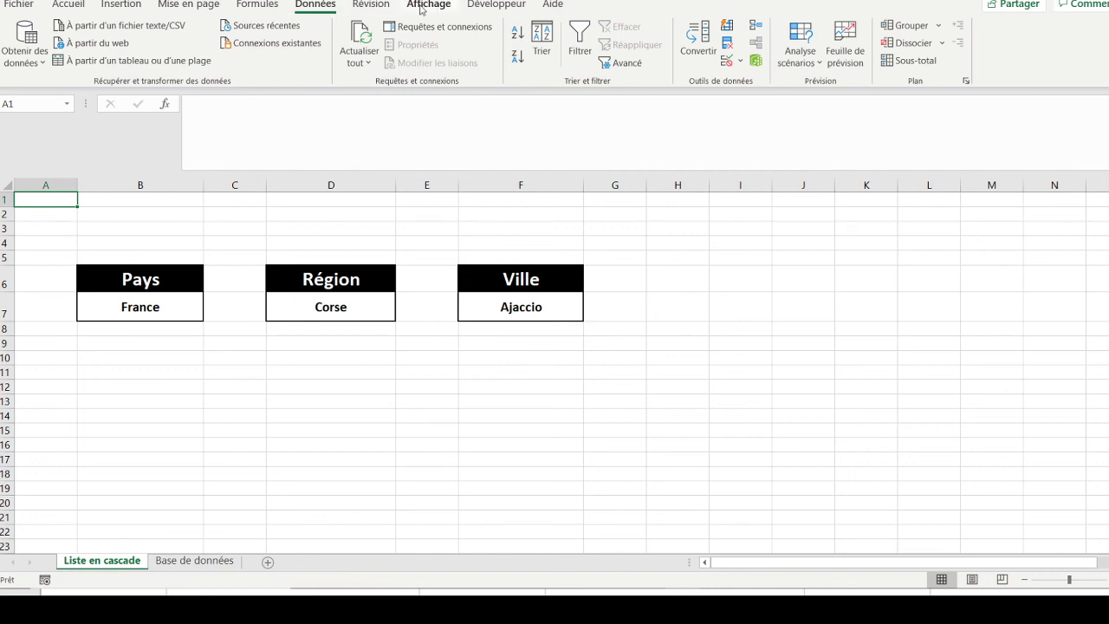
{"action": "left_click", "coordinate": [428, 5]}
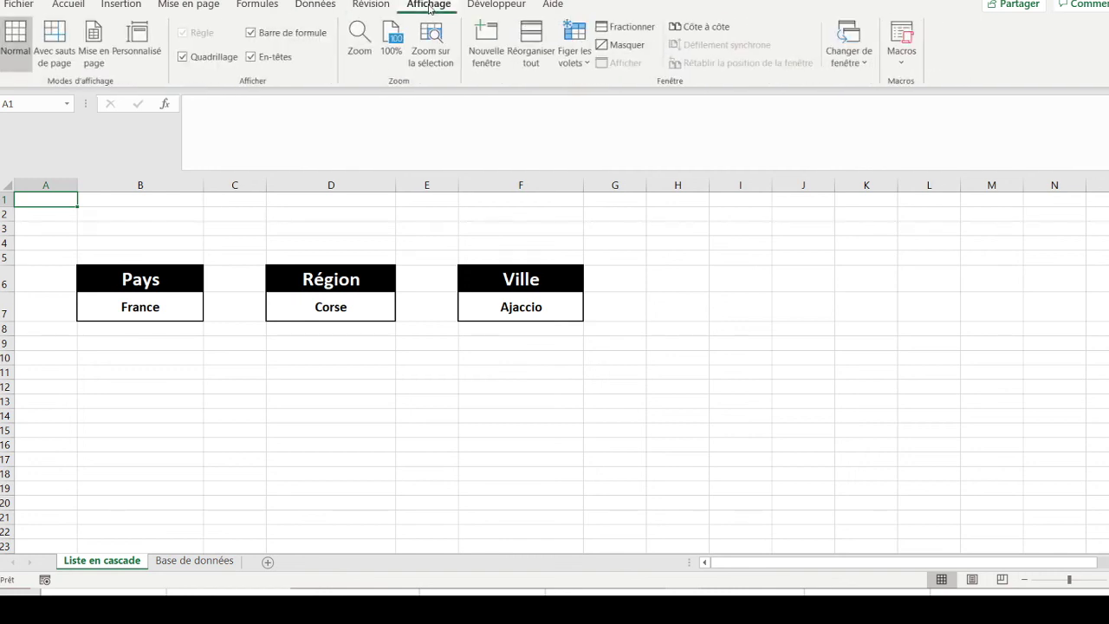
{"action": "left_click", "coordinate": [214, 60]}
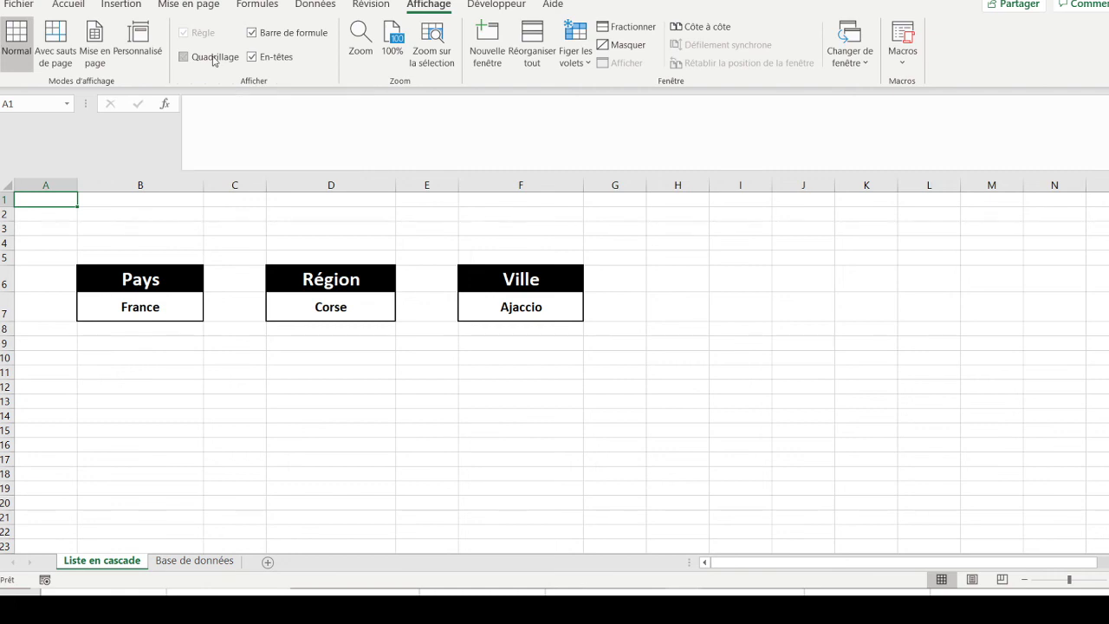